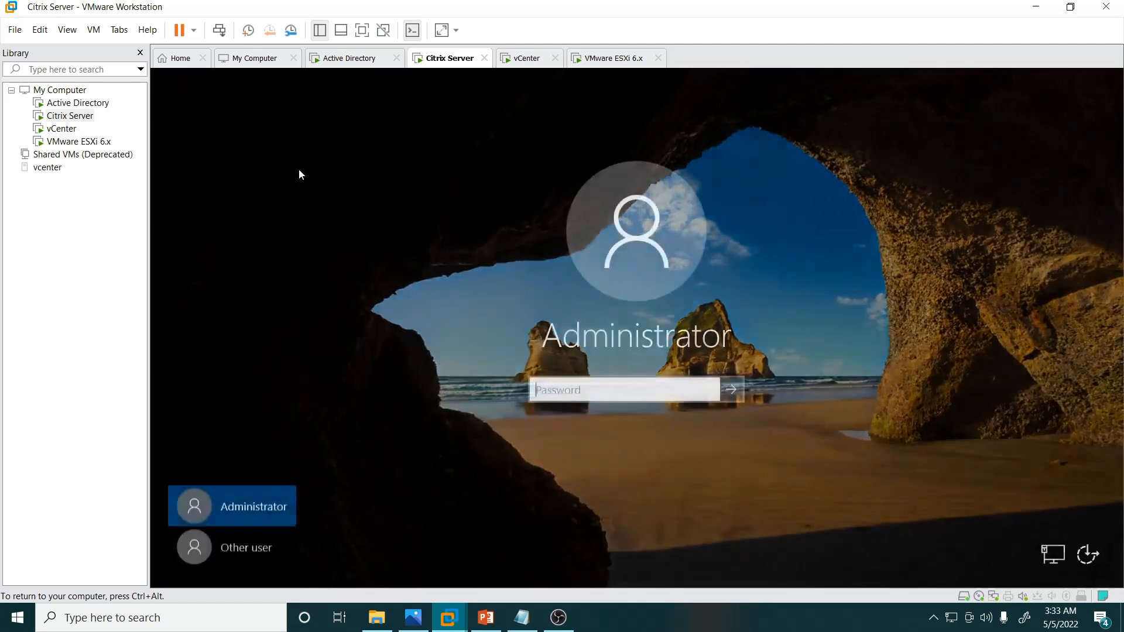
Step: Sign in to the Citrix Server virtual machine as Administrator by entering the account password
type("●●●●●●●●●●")
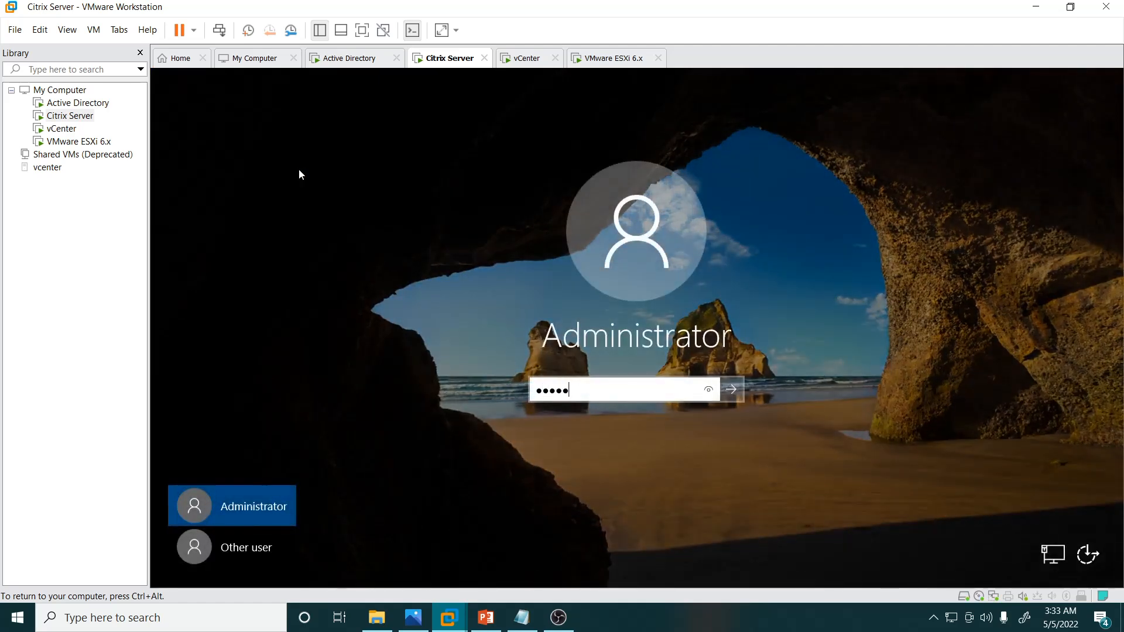
key("Return")
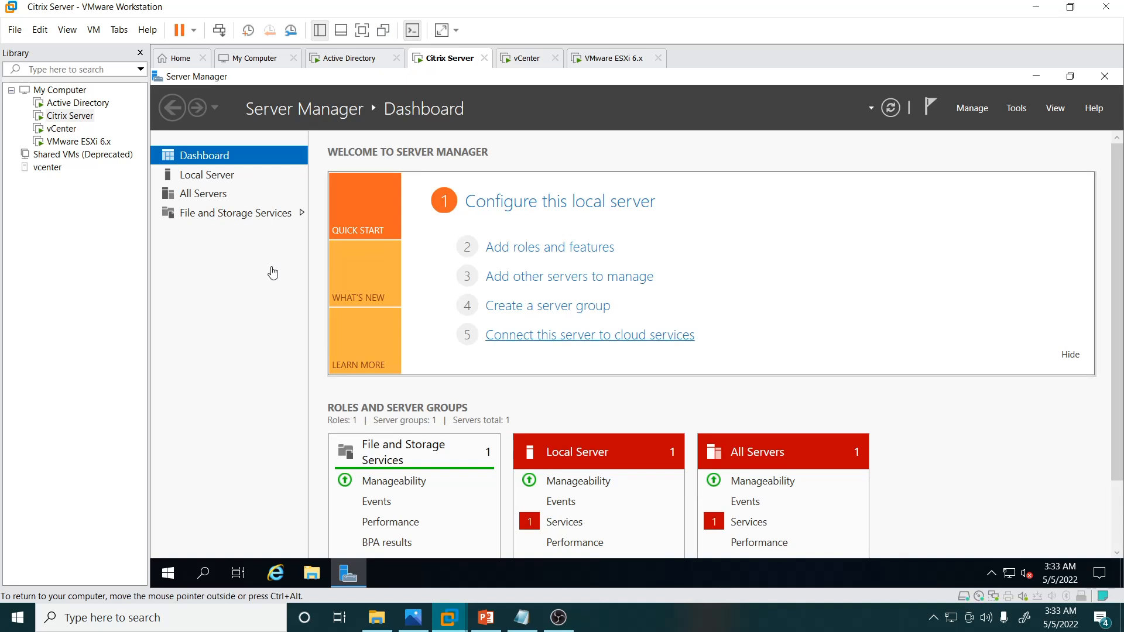
Step: Open a command prompt on the Citrix server and run whoami to check the signed-in account
left_click(312, 573)
left_click(465, 151)
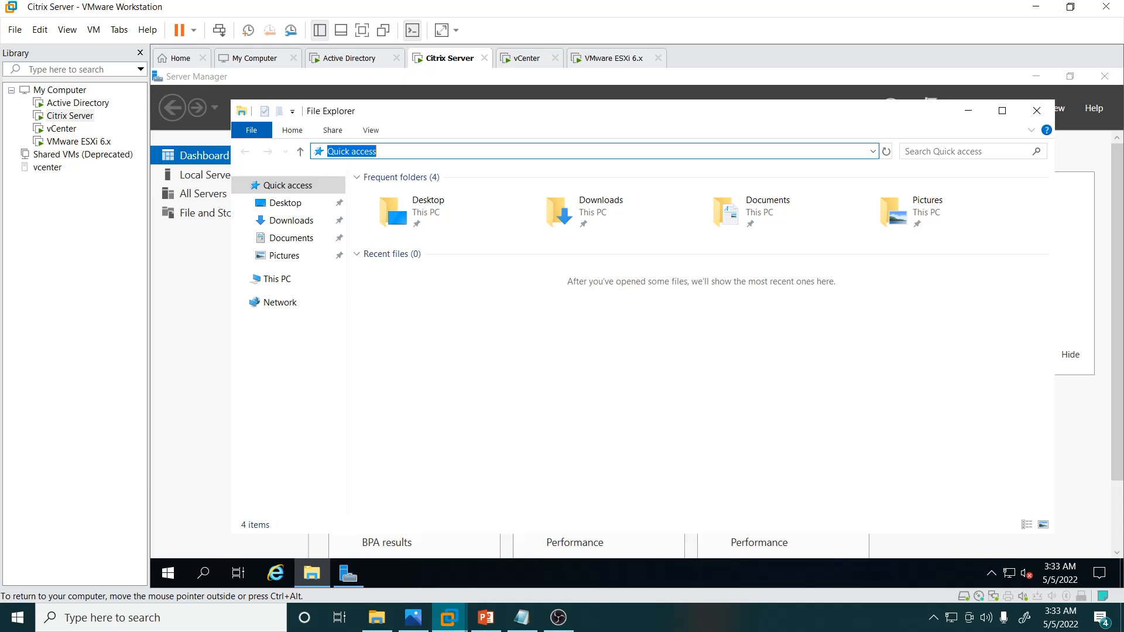
type("cmd")
key("Return")
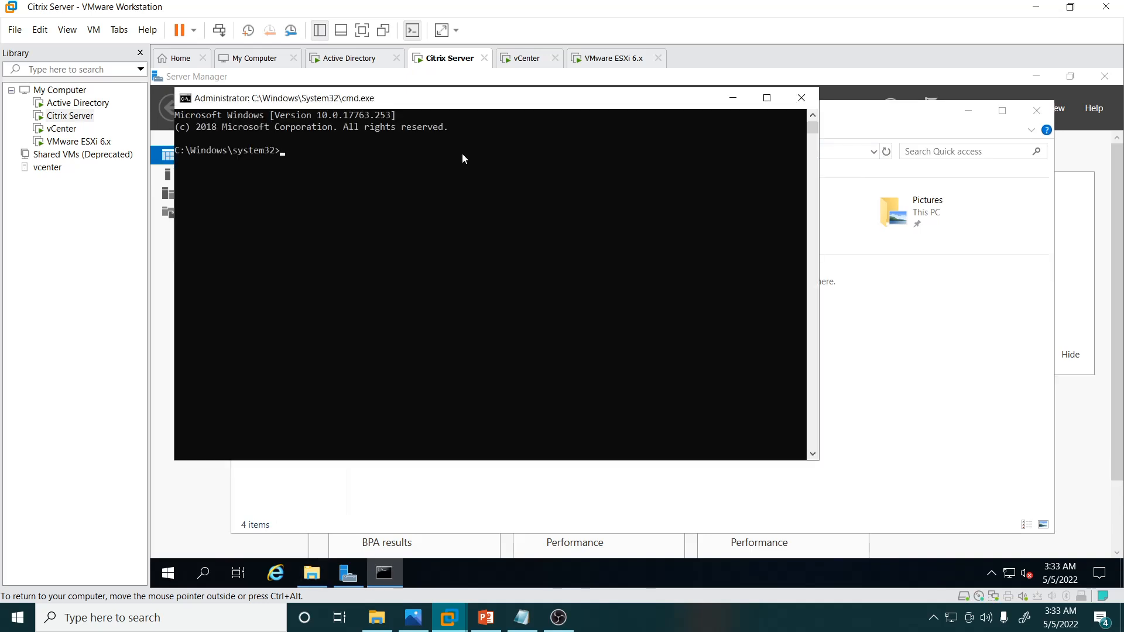
type("whoami")
key("Return")
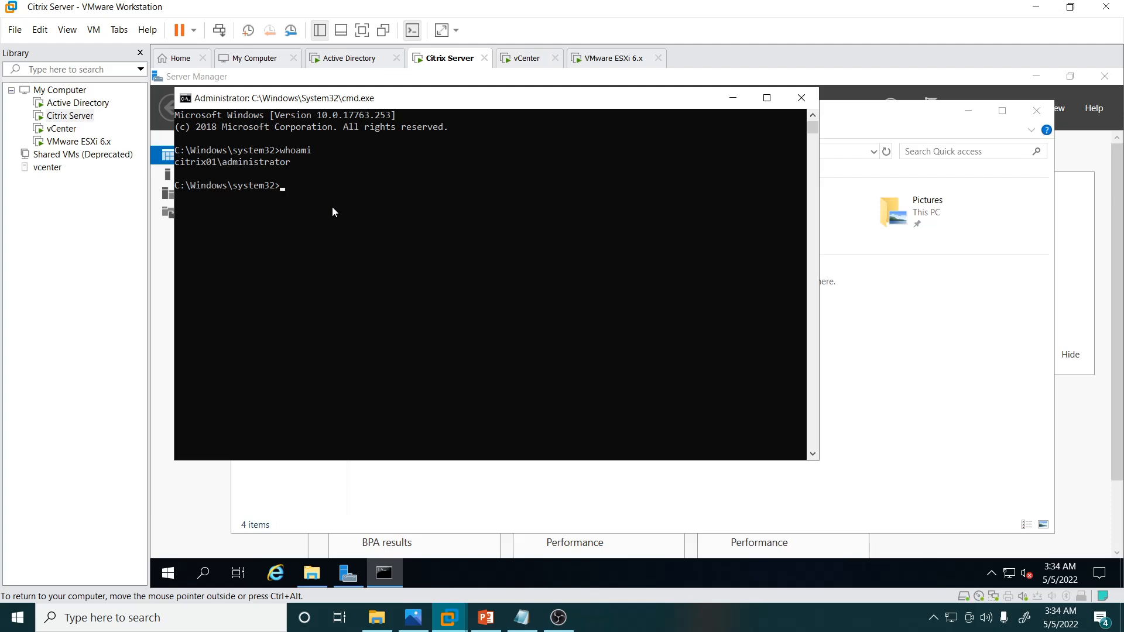
Step: On the Active Directory virtual machine, open Active Directory Users and Computers and show the Users container of careerhub.com
left_click(77, 103)
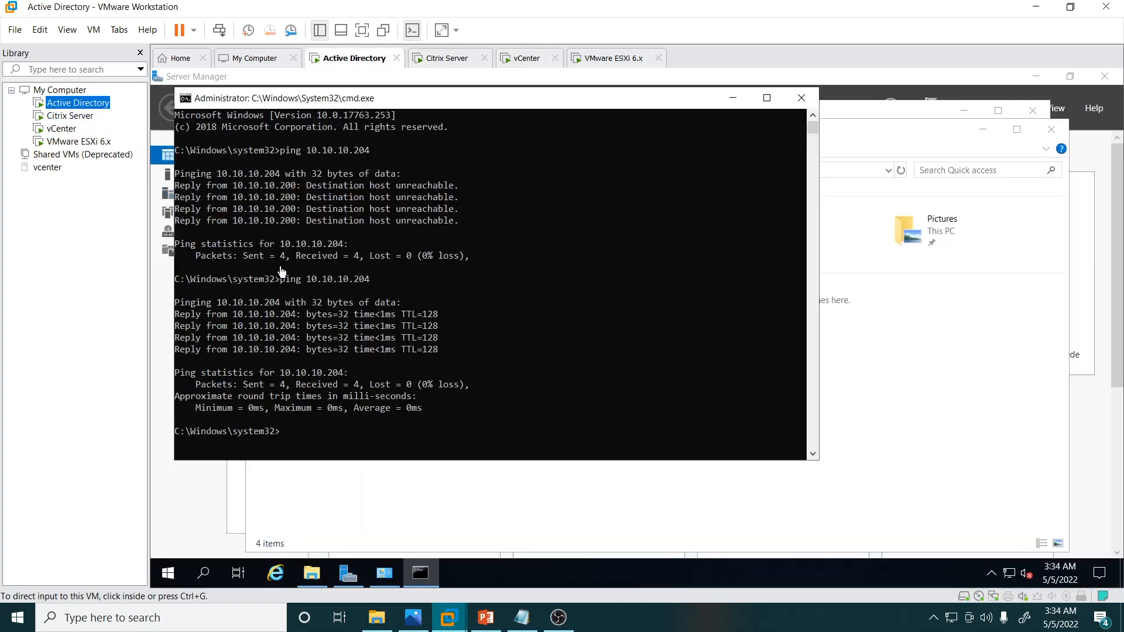
left_click(167, 584)
left_click(168, 582)
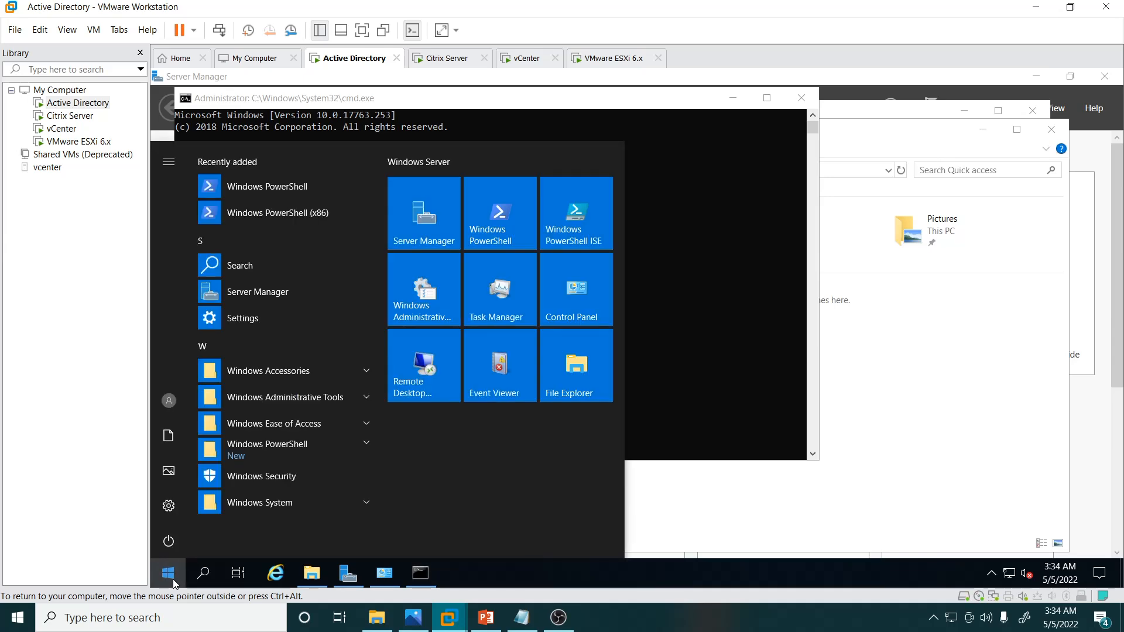
type("user")
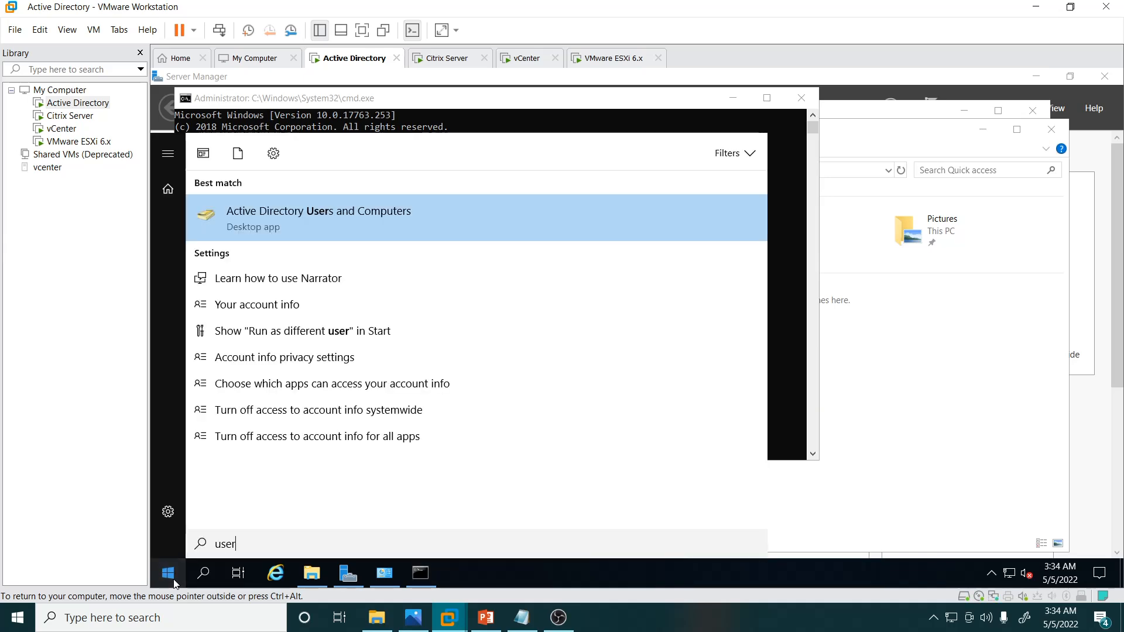
left_click(346, 214)
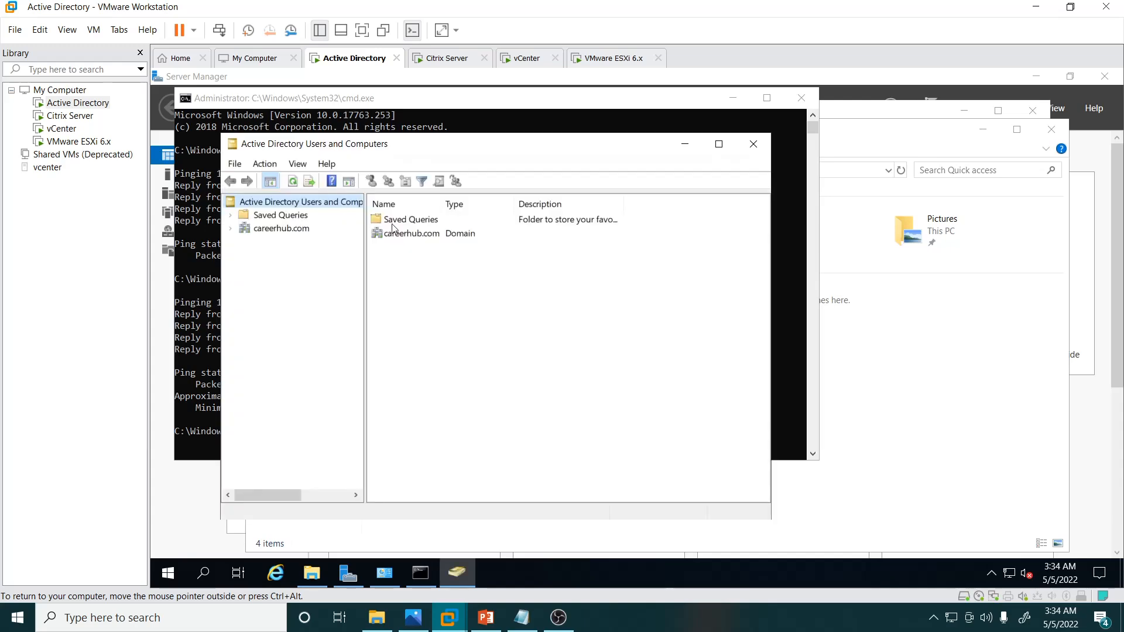
left_click(283, 229)
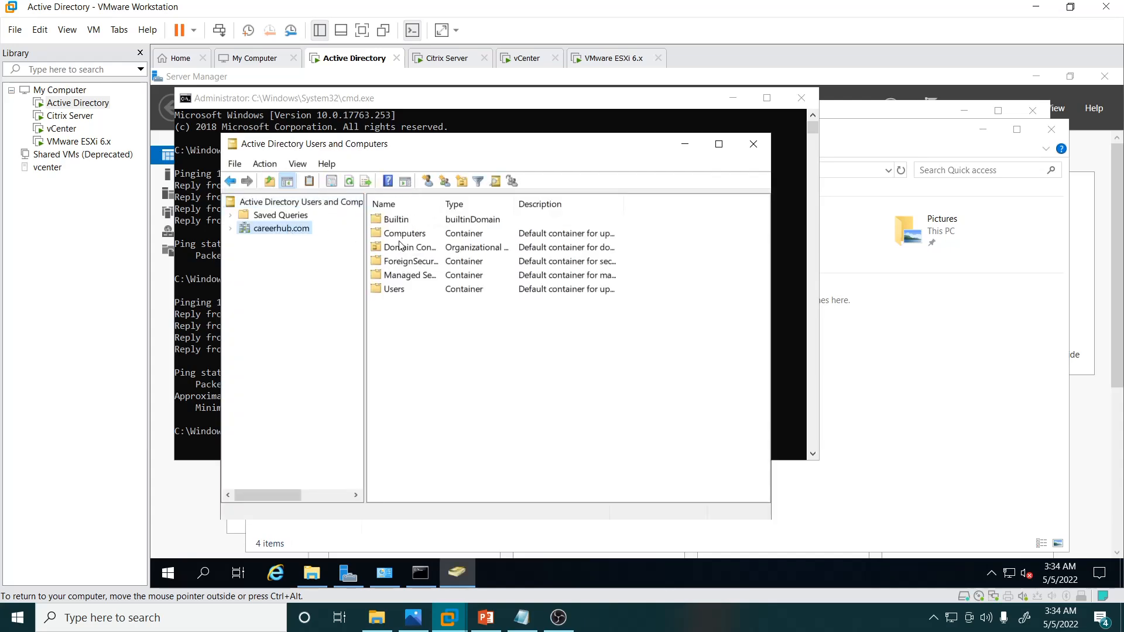
double_click(398, 290)
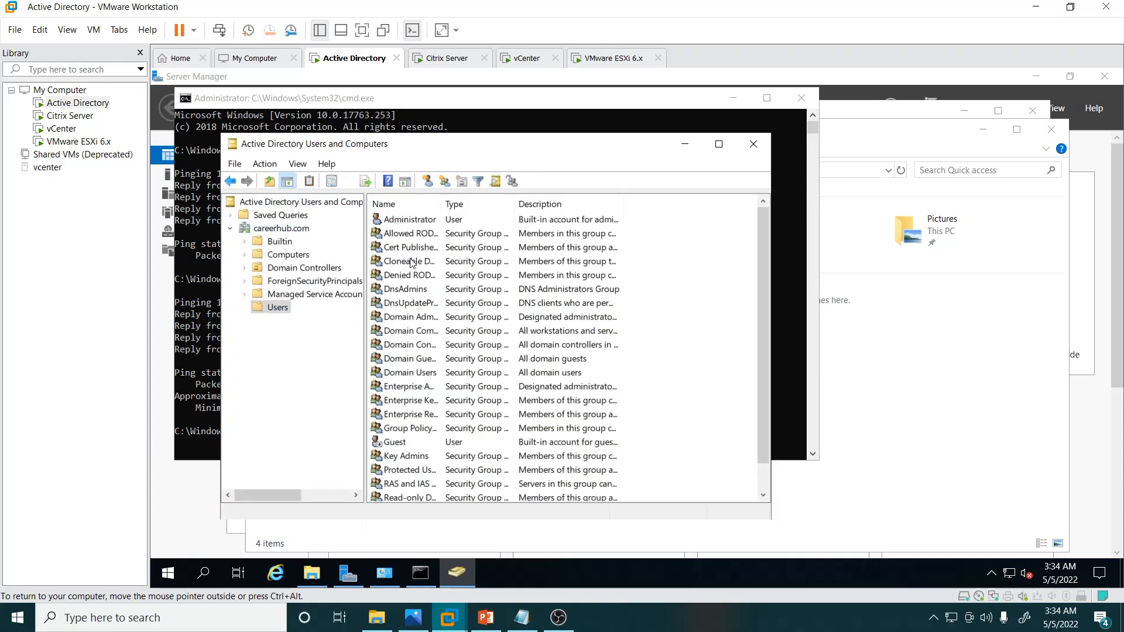
Step: Copy the Administrator account to a new user with first name CITIRIXADMIN and logon name CITRIXADMIN
right_click(398, 219)
left_click(413, 227)
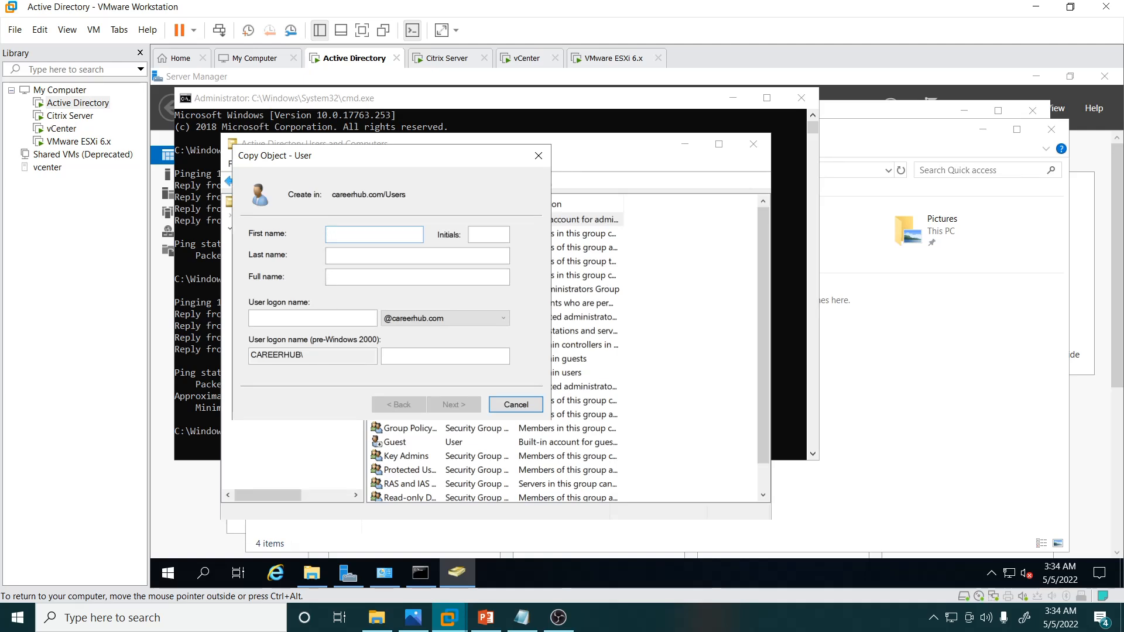
type("CITI")
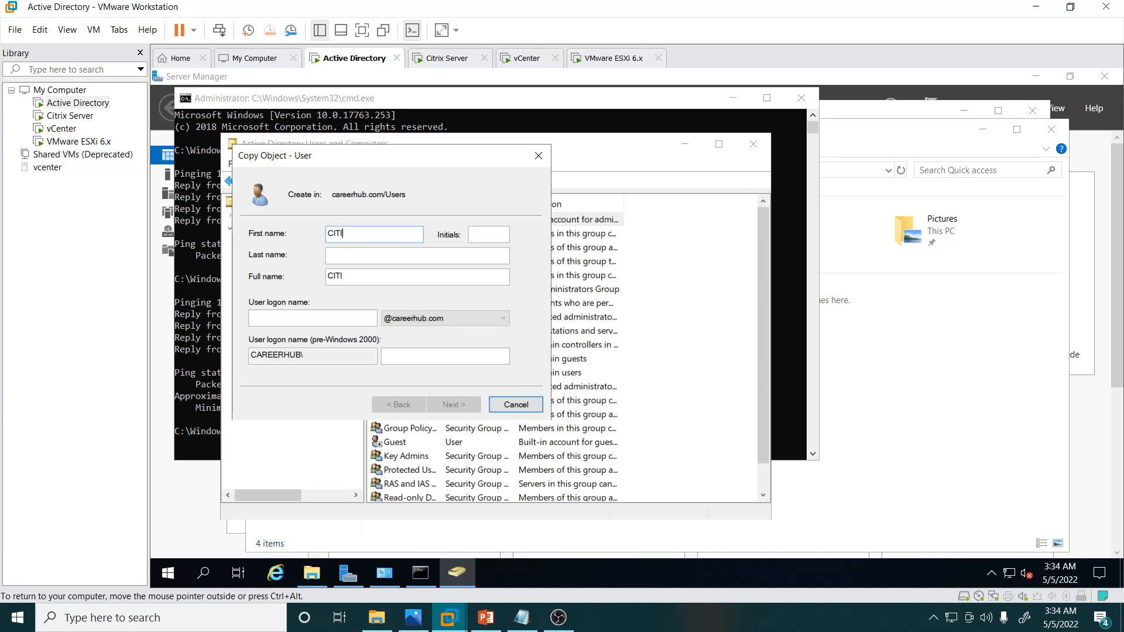
type("RIXADMIN")
key("Tab")
key("Tab")
key("Tab")
key("Tab")
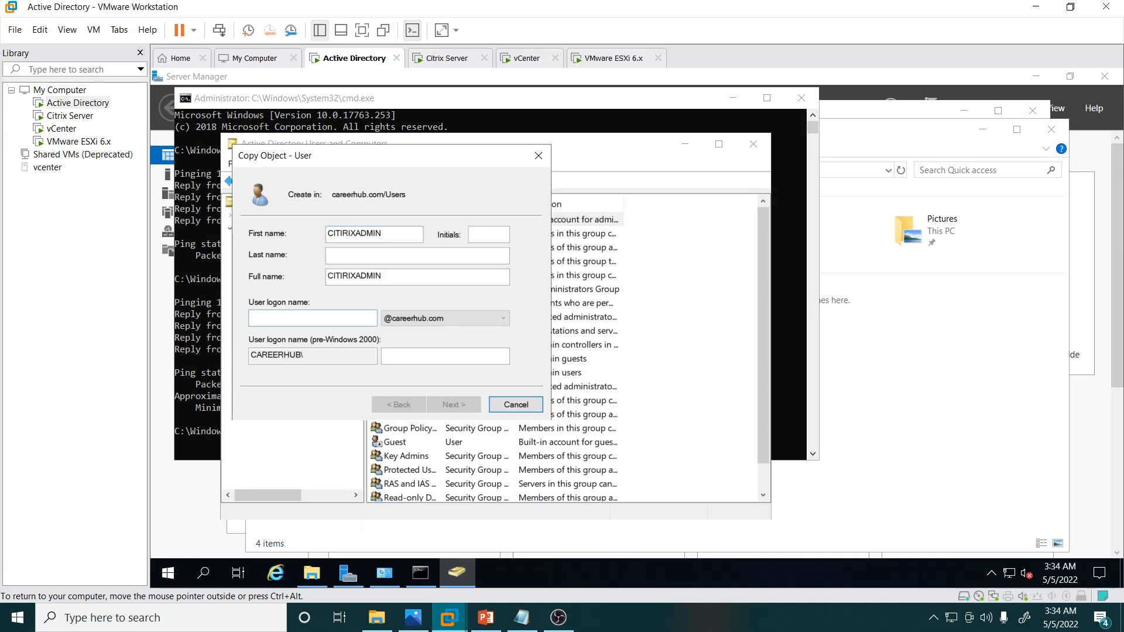
type("CITRIX")
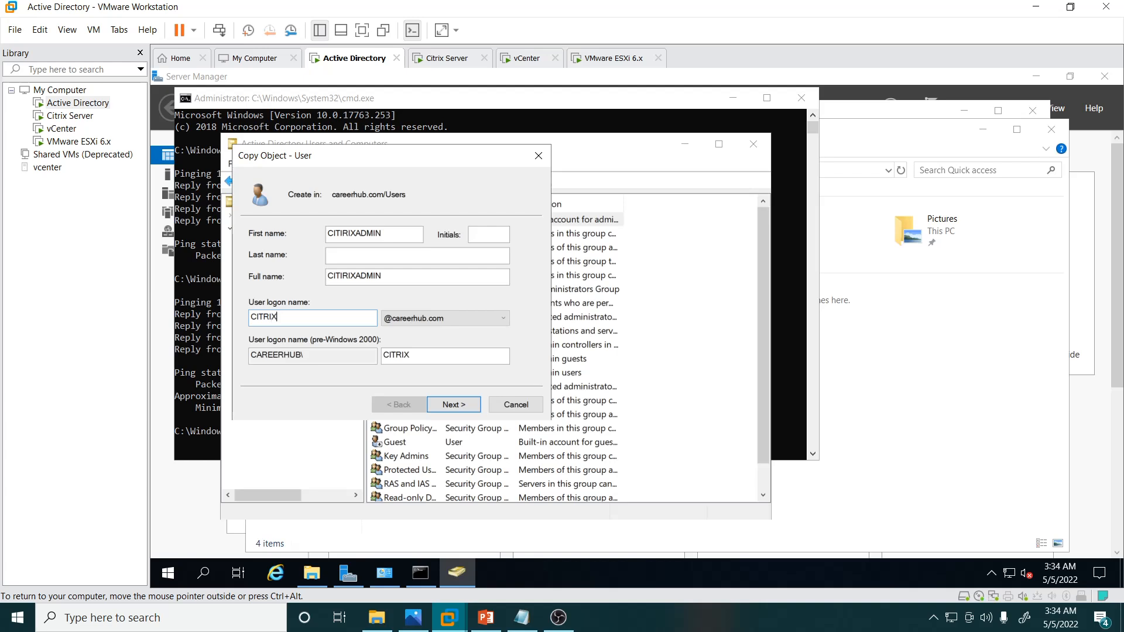
type("ADMIN")
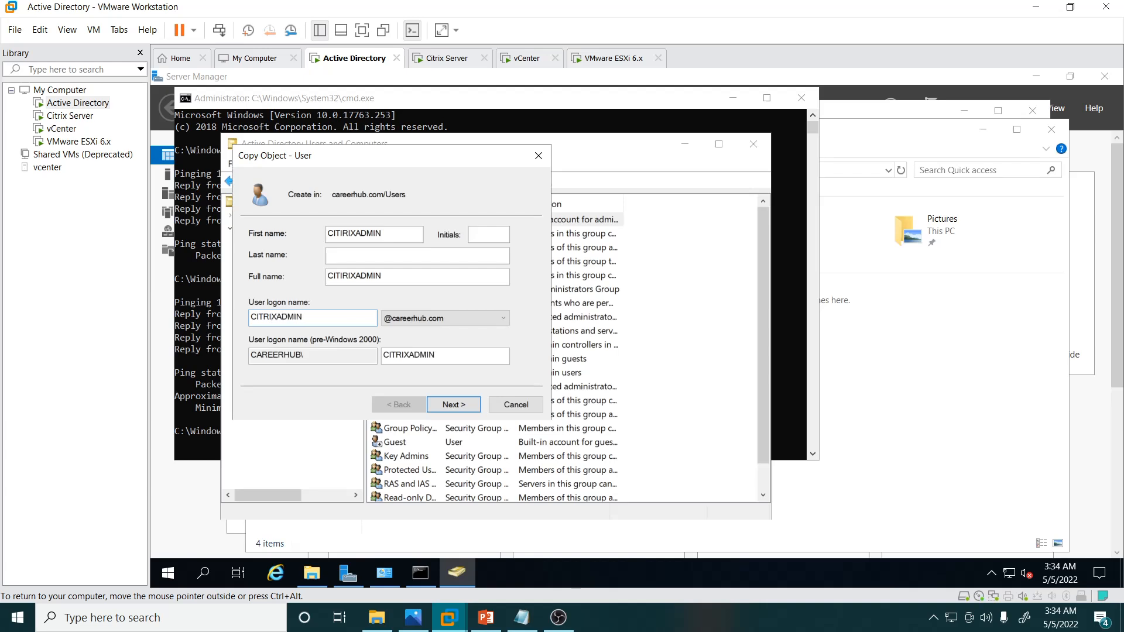
left_click(454, 404)
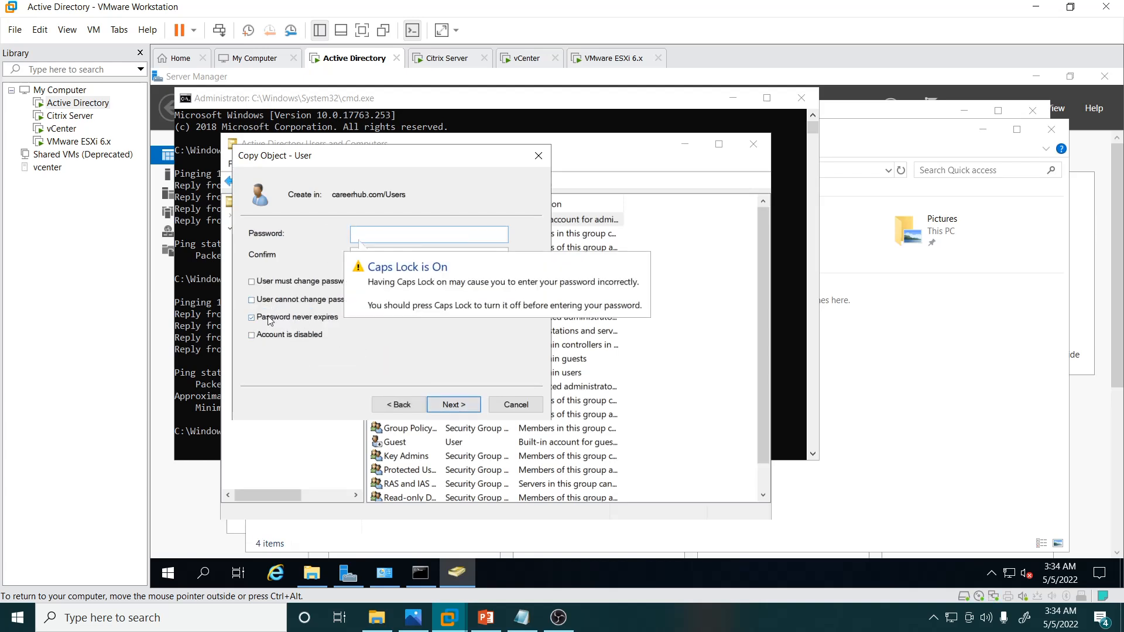
Step: Enter and confirm the new user's password, and finish creating the account
key("Caps_Lock")
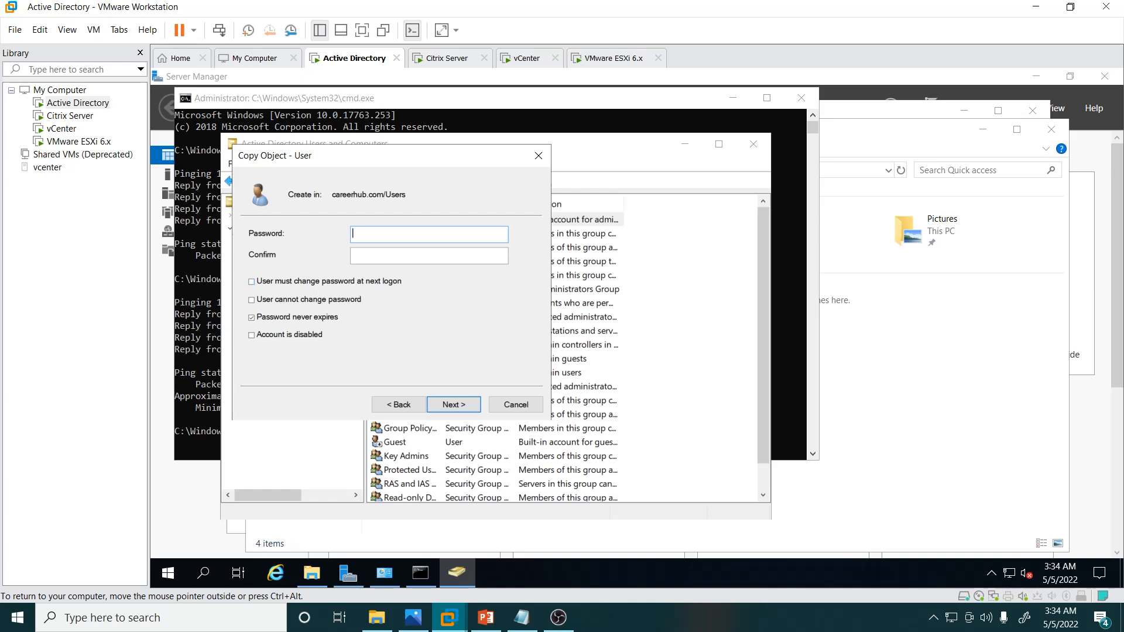
type("•••••••••")
key("Tab")
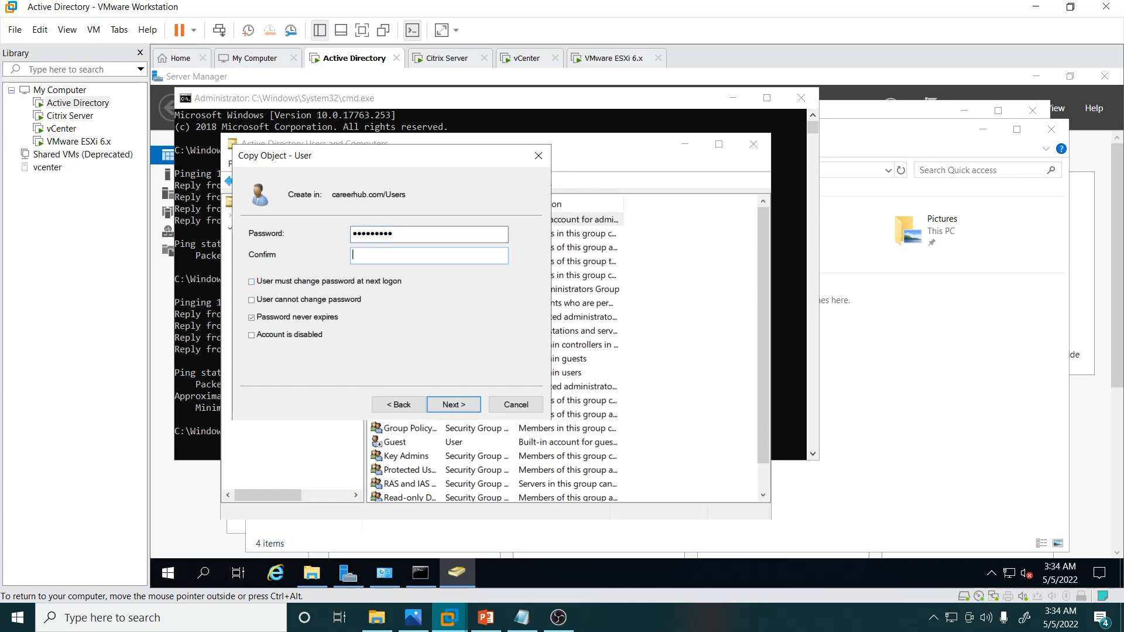
type("•••••")
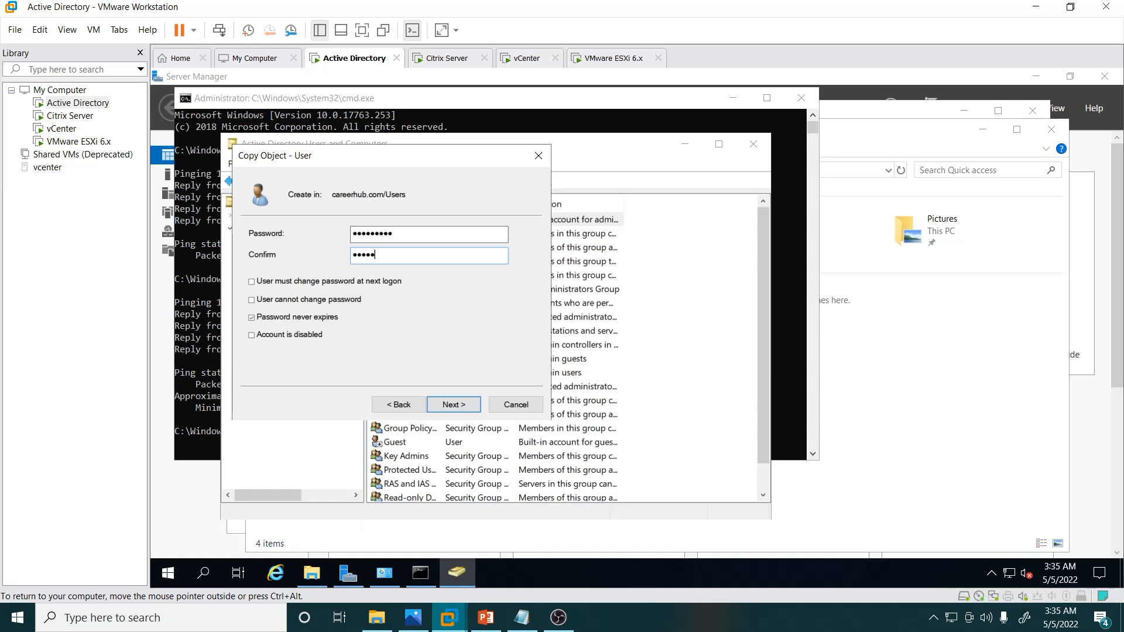
type("••")
key("ctrl+a")
key("BackSpace")
type("•••••••••")
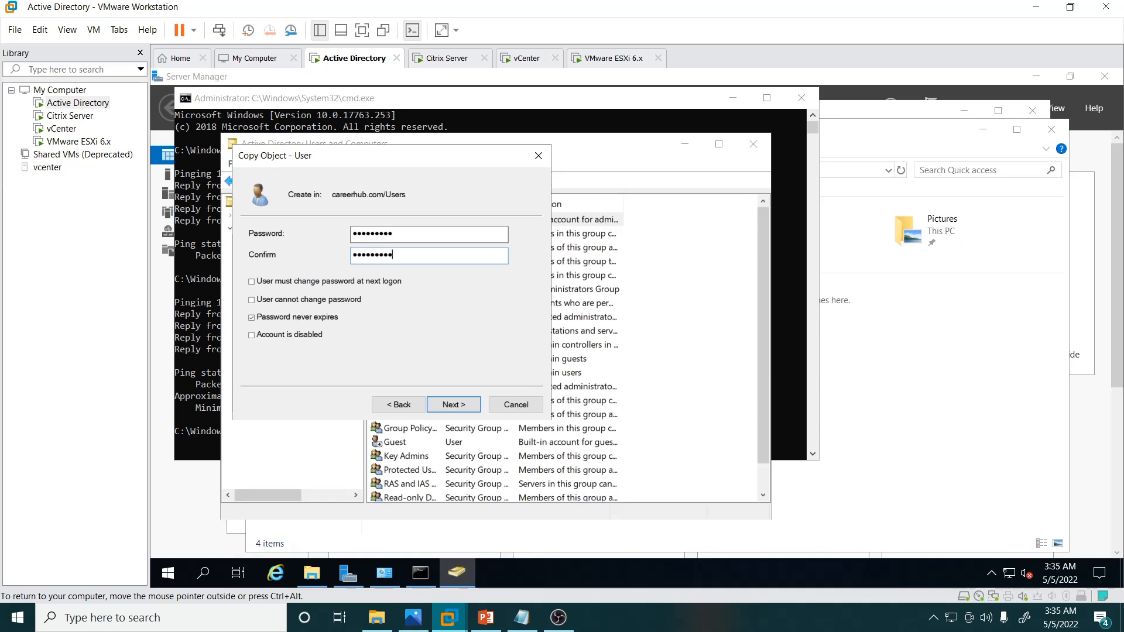
left_click(463, 407)
left_click(461, 410)
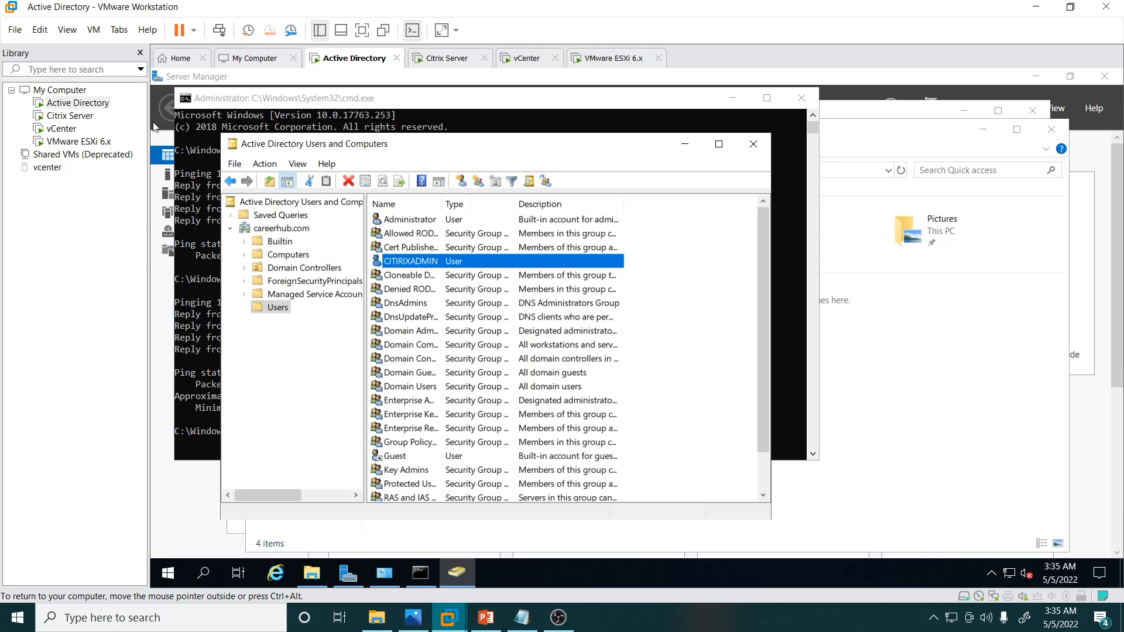
Step: On the Citrix Server virtual machine, create a folder named iso on Local Disk (C:) and open it
left_click(66, 116)
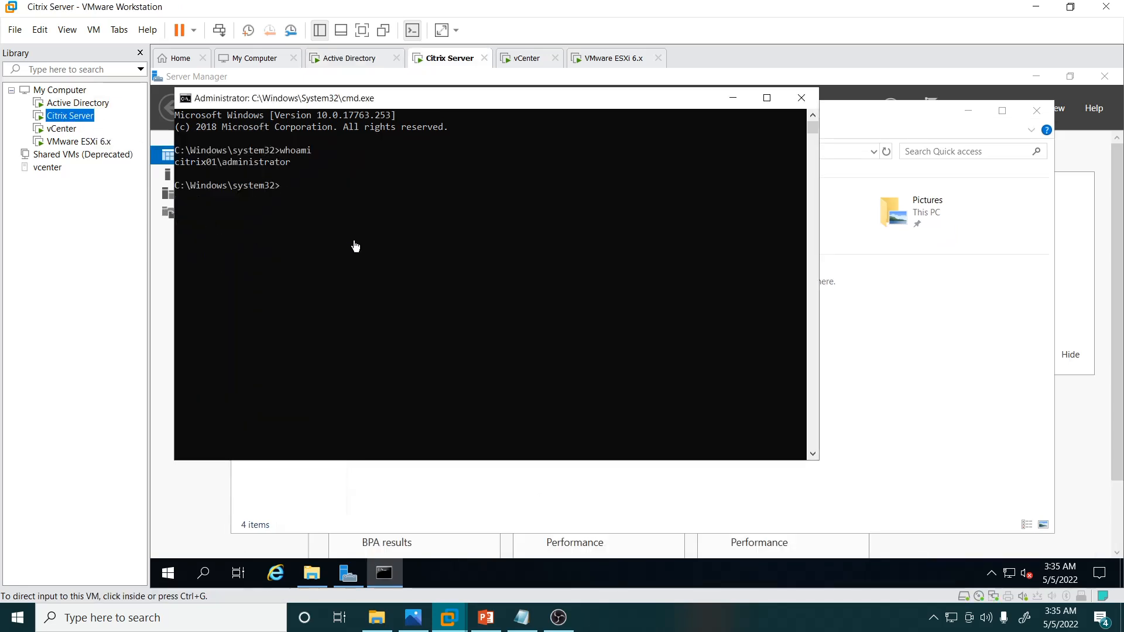
left_click(332, 232)
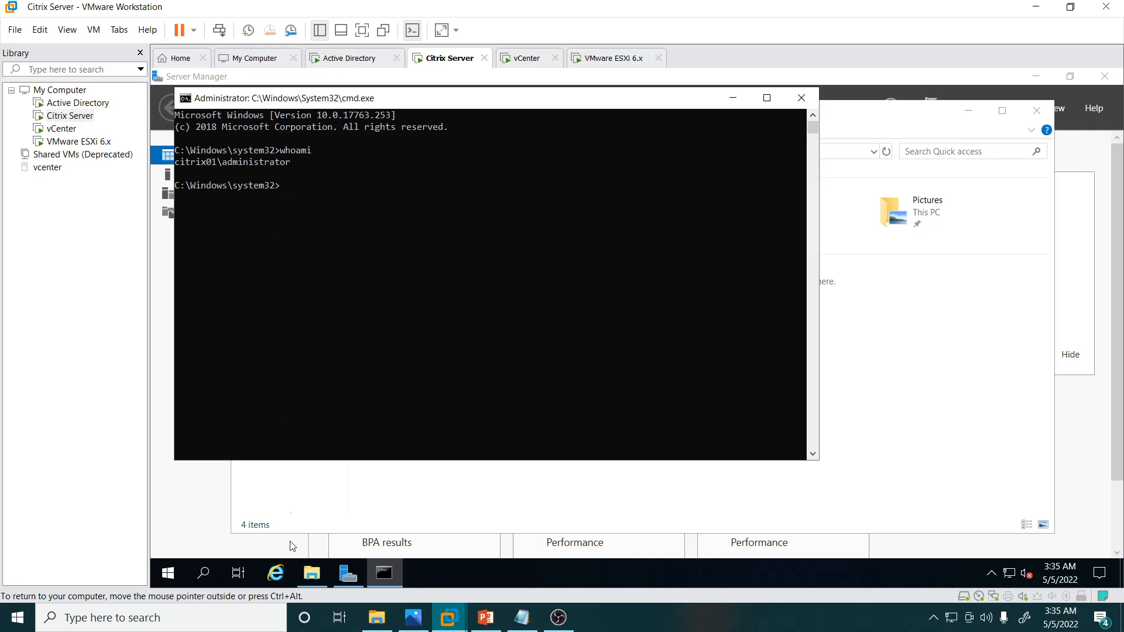
left_click(316, 575)
left_click(308, 282)
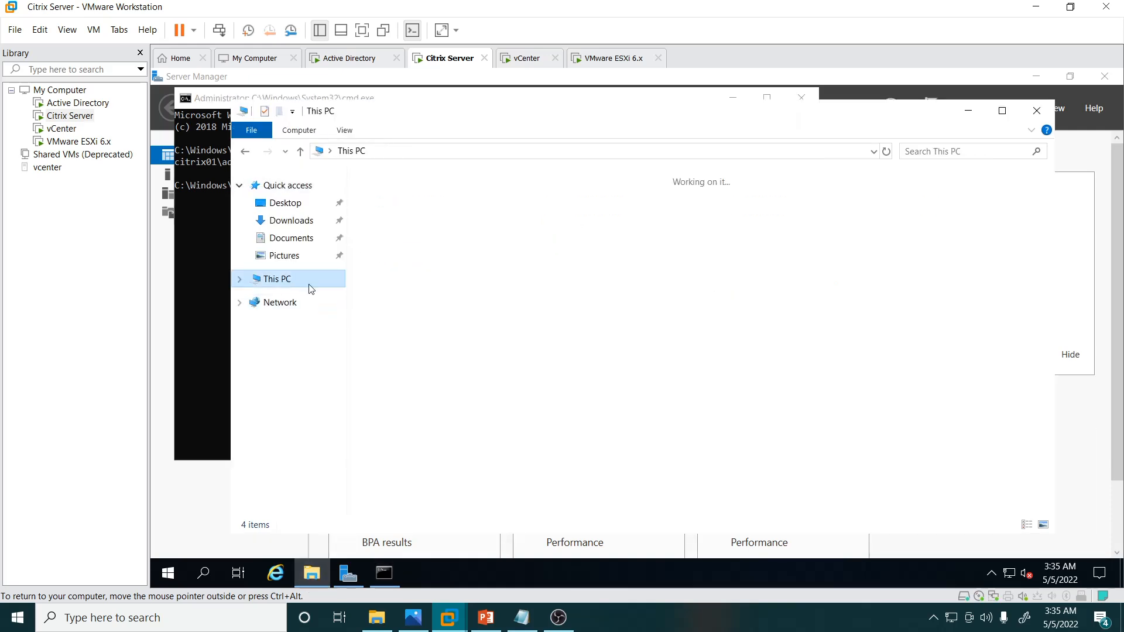
double_click(422, 360)
right_click(445, 364)
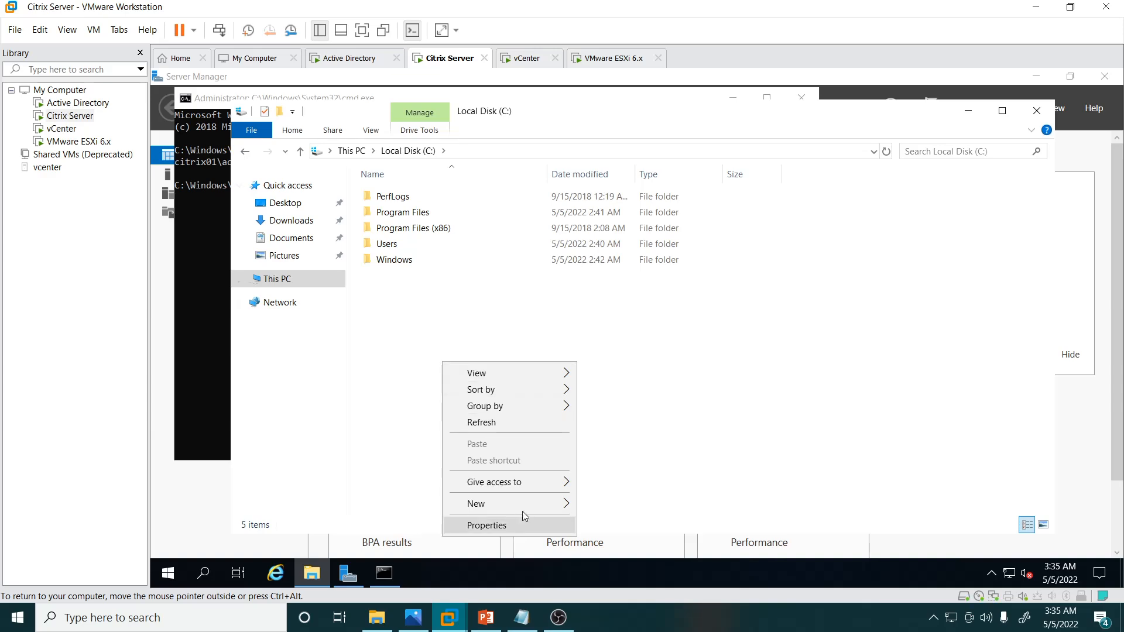
mouse_move(527, 505)
left_click(608, 395)
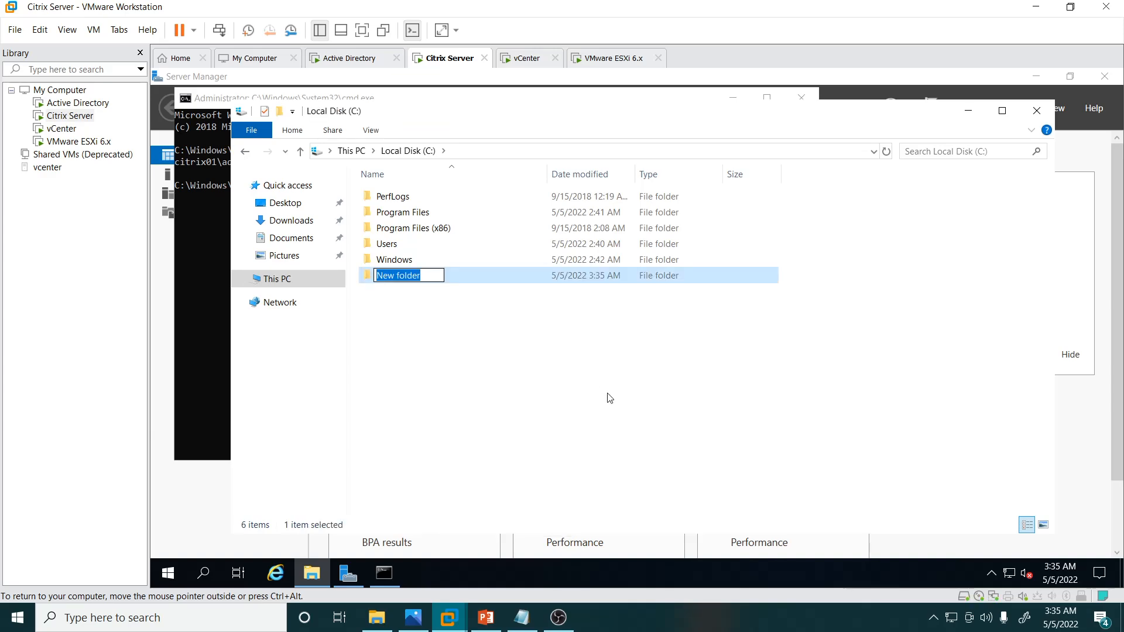
type("iso")
key("Return")
key("Return")
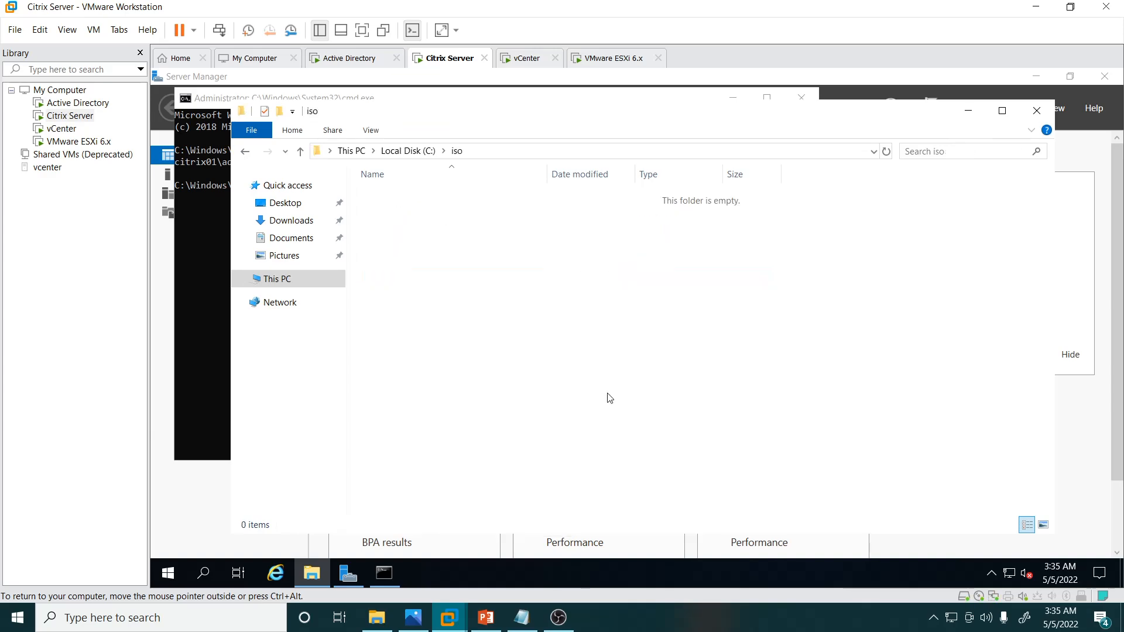
Step: Copy Citrix_Virtual_Apps_and_Desktops_7_1909.iso from the host's ISO FILES folder into the Citrix server's iso folder
left_click(377, 617)
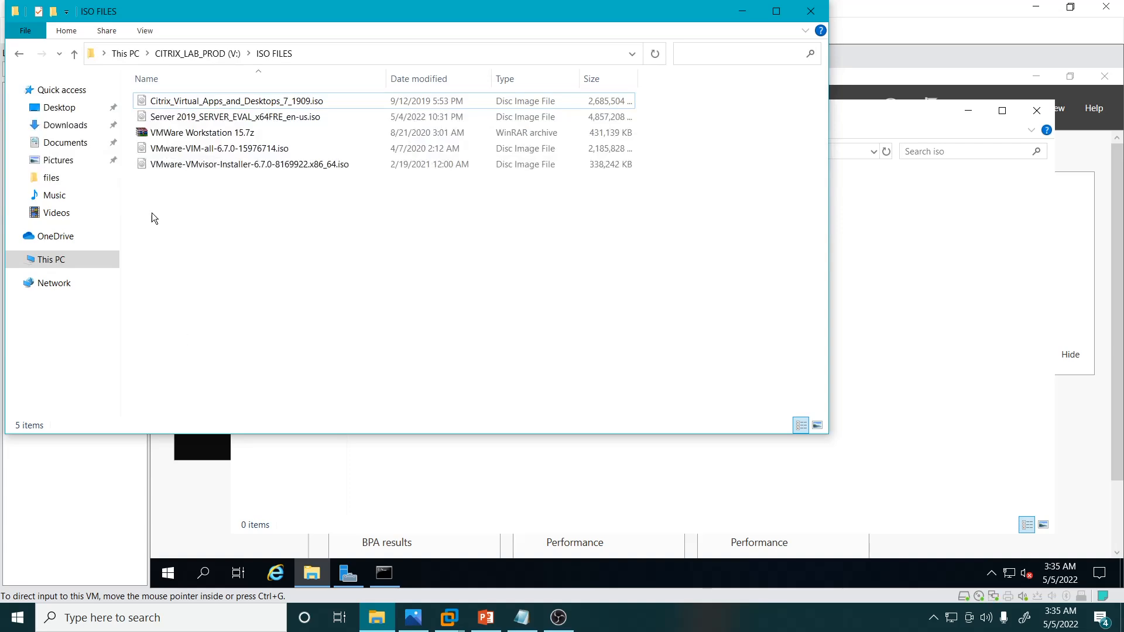
right_click(199, 100)
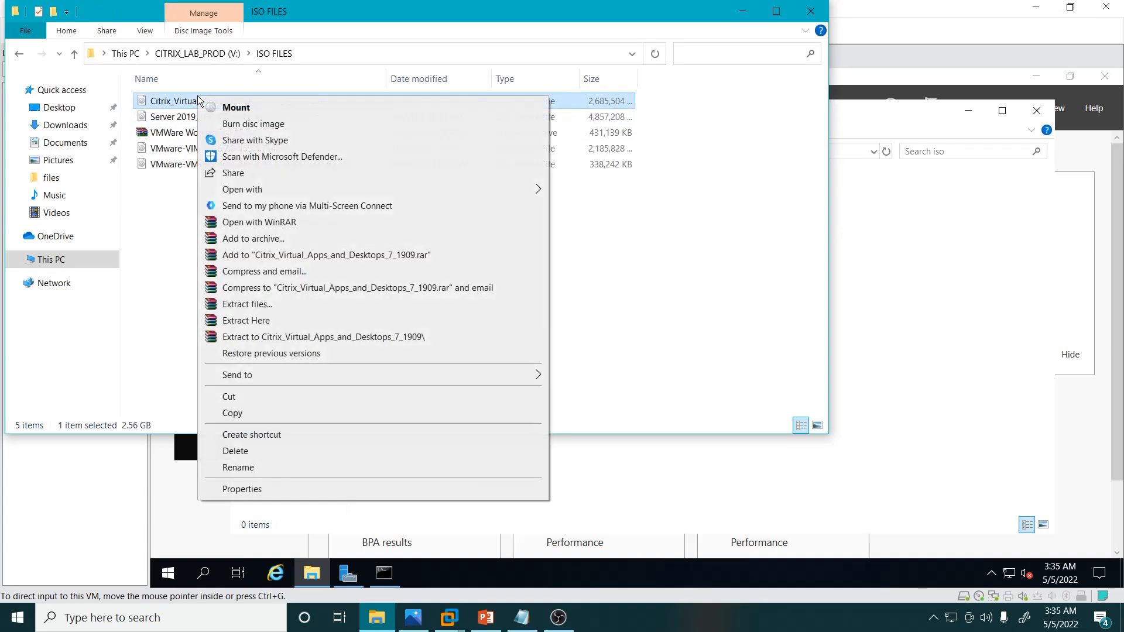
left_click(254, 413)
left_click(742, 11)
left_click(520, 276)
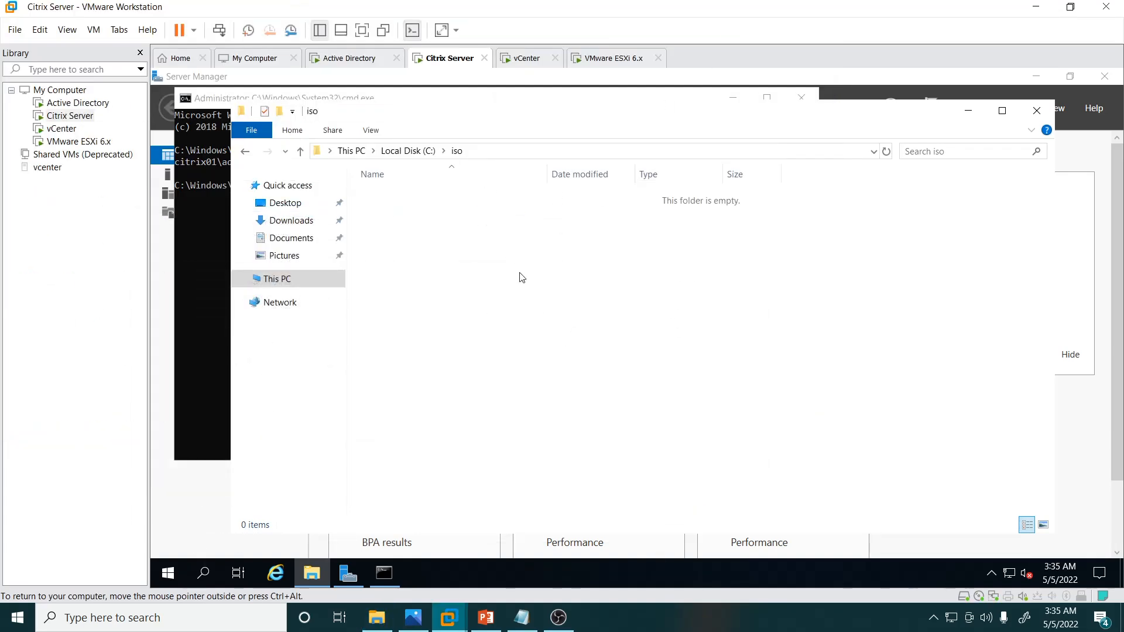
key("ctrl+v")
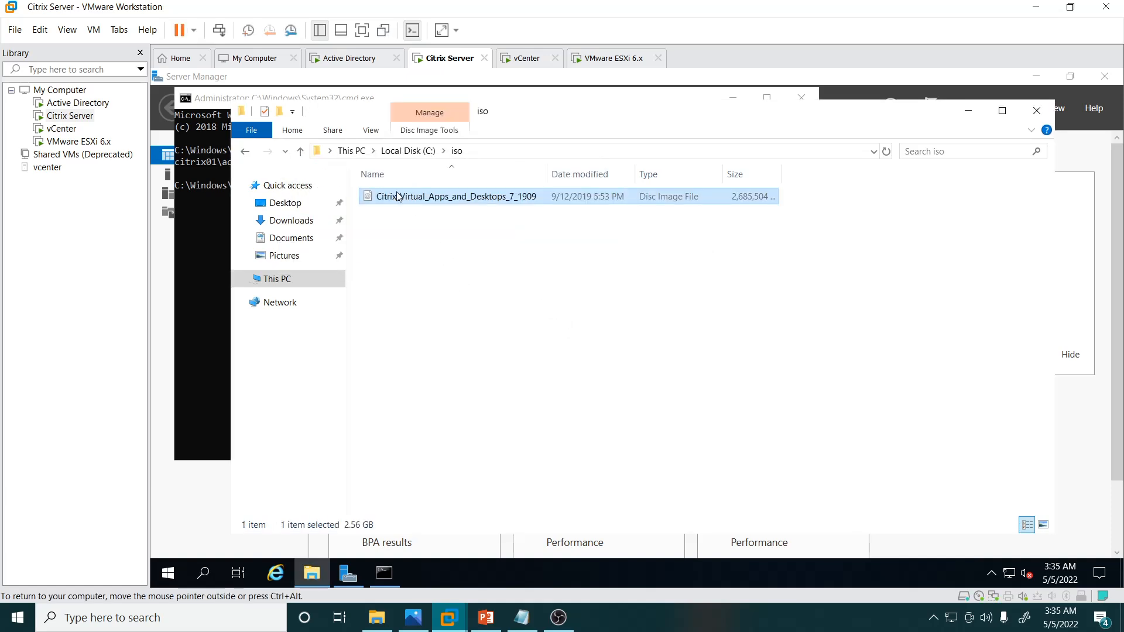
Step: Mount the Citrix_Virtual_Apps_and_Desktops_7_1909 disc image and launch its AutoSelect installer
right_click(396, 195)
left_click(436, 205)
double_click(423, 291)
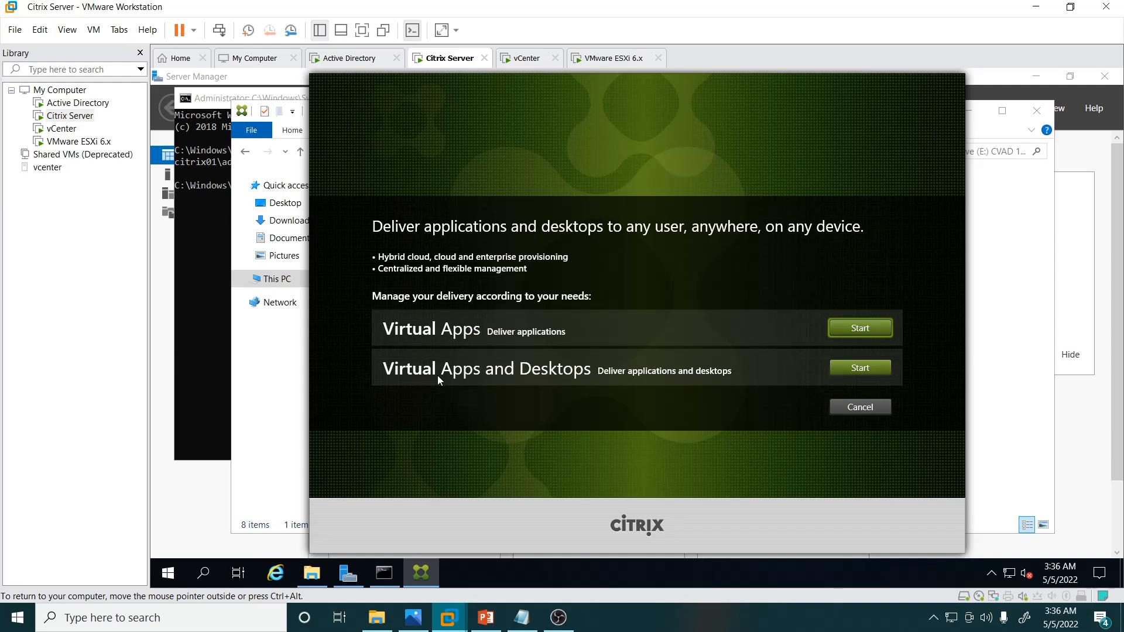
Step: Choose Virtual Apps and Desktops in the installer and try to start the Delivery Controller installation
left_click(870, 370)
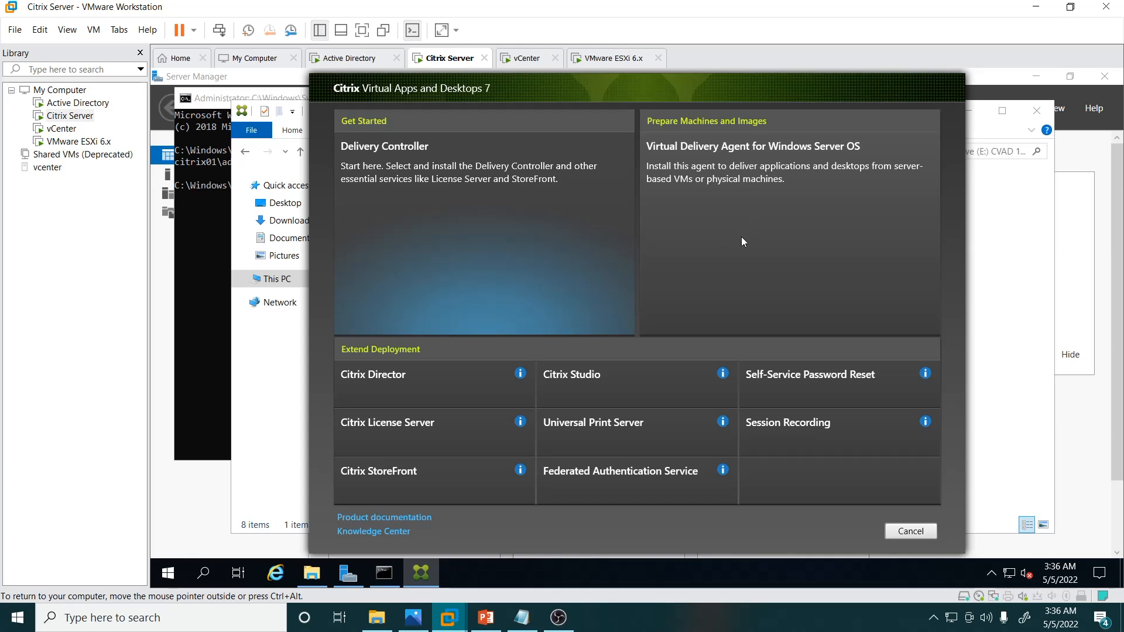
left_click(413, 210)
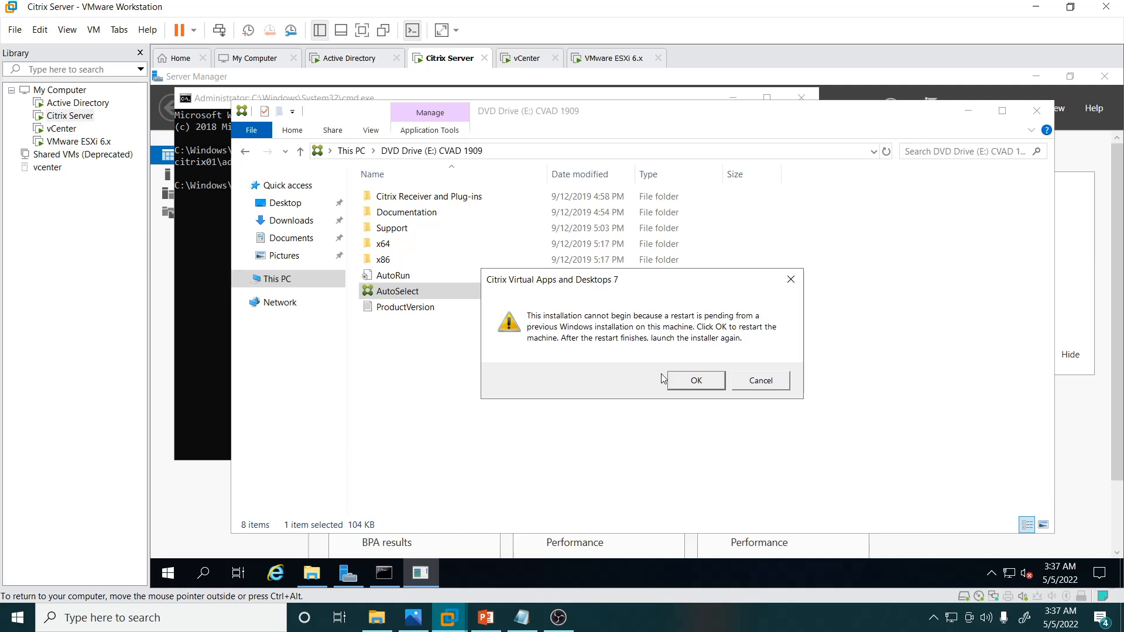
Step: Dismiss the Citrix installer's pending-restart prompt and restart the Citrix server
left_click(703, 382)
left_click(834, 344)
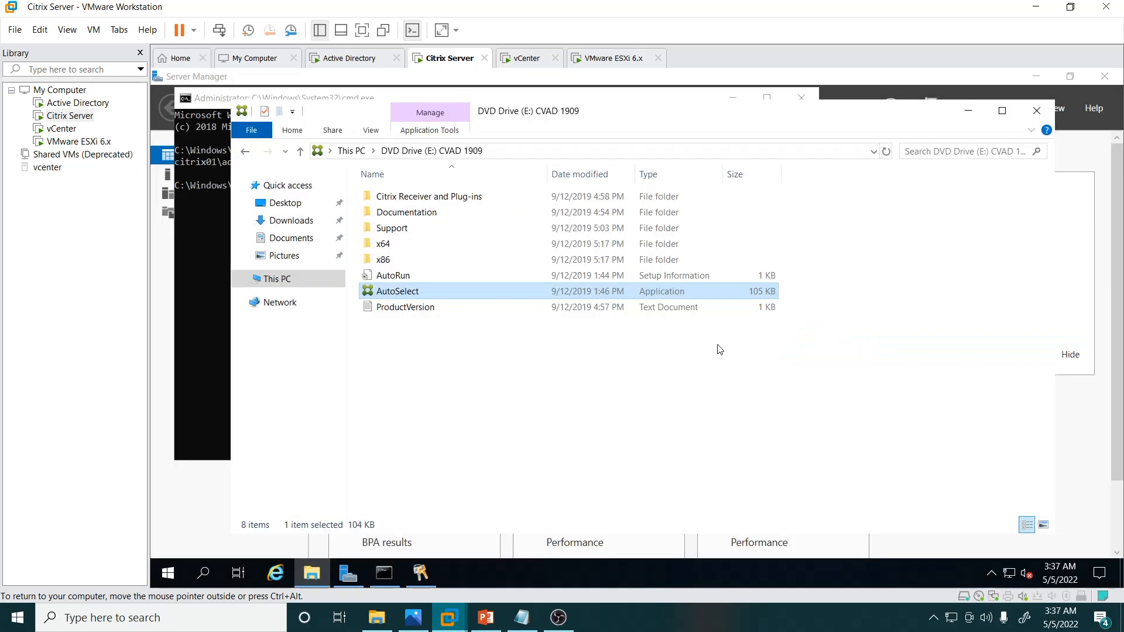
right_click(167, 579)
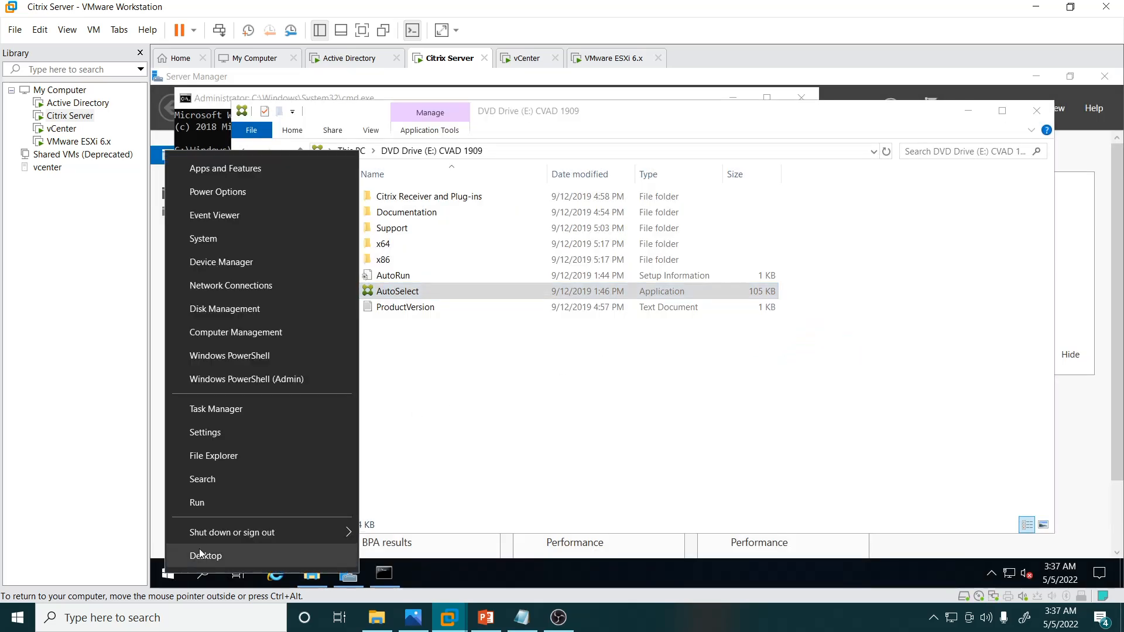
mouse_move(237, 538)
left_click(391, 530)
key("Return")
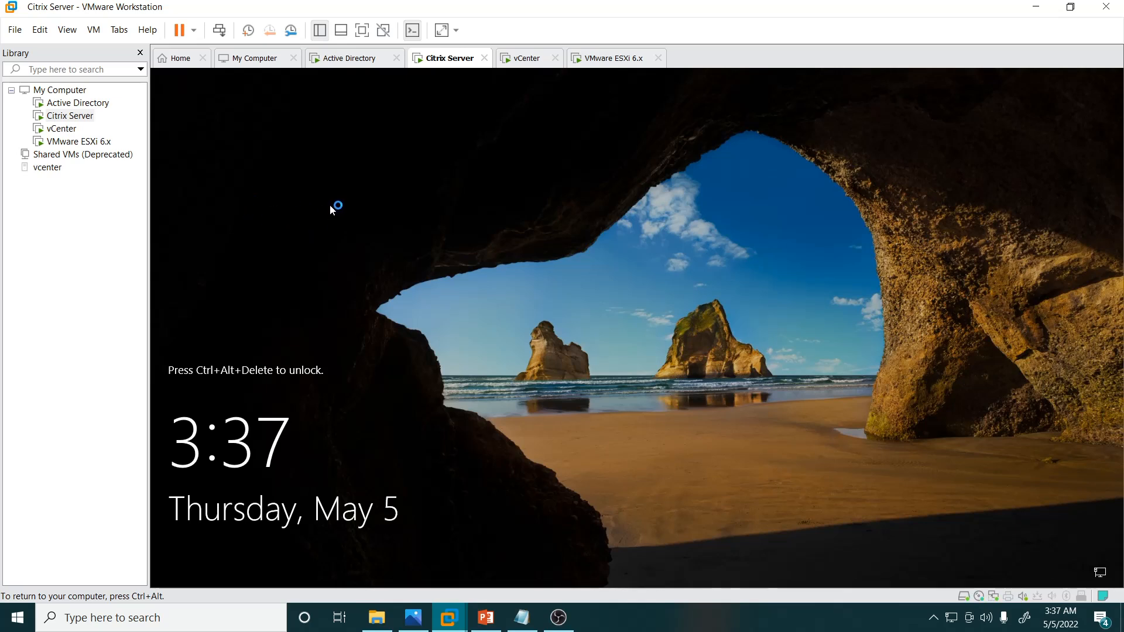
Step: On the server's sign-in screen, choose Other user and enter the user name citrixadmin and the account password
key("ctrl+alt+Delete")
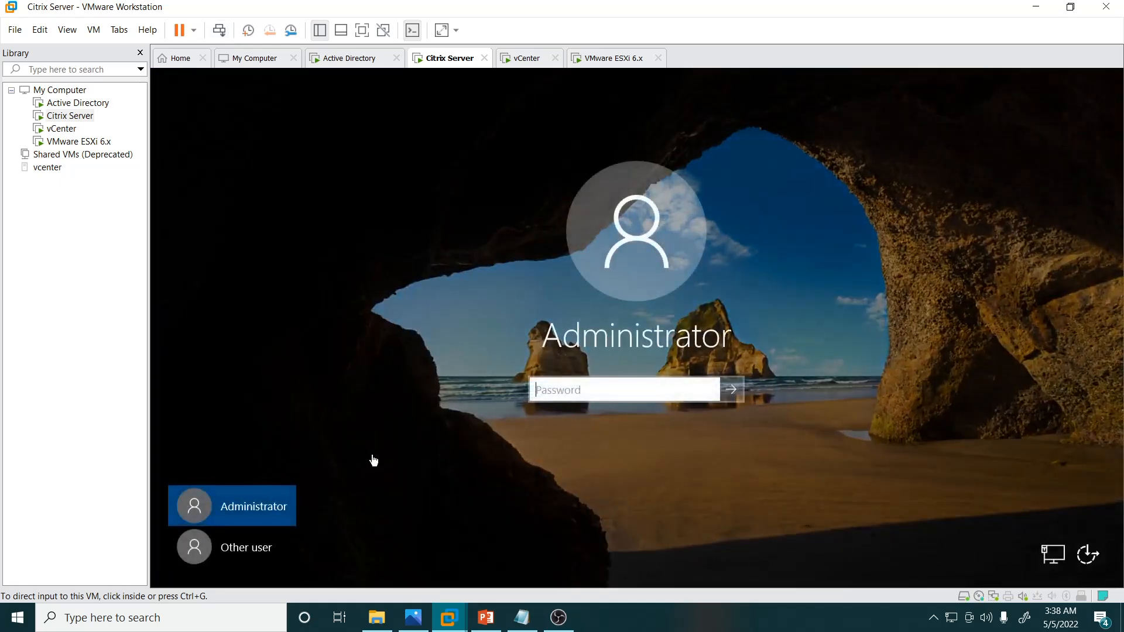
left_click(247, 556)
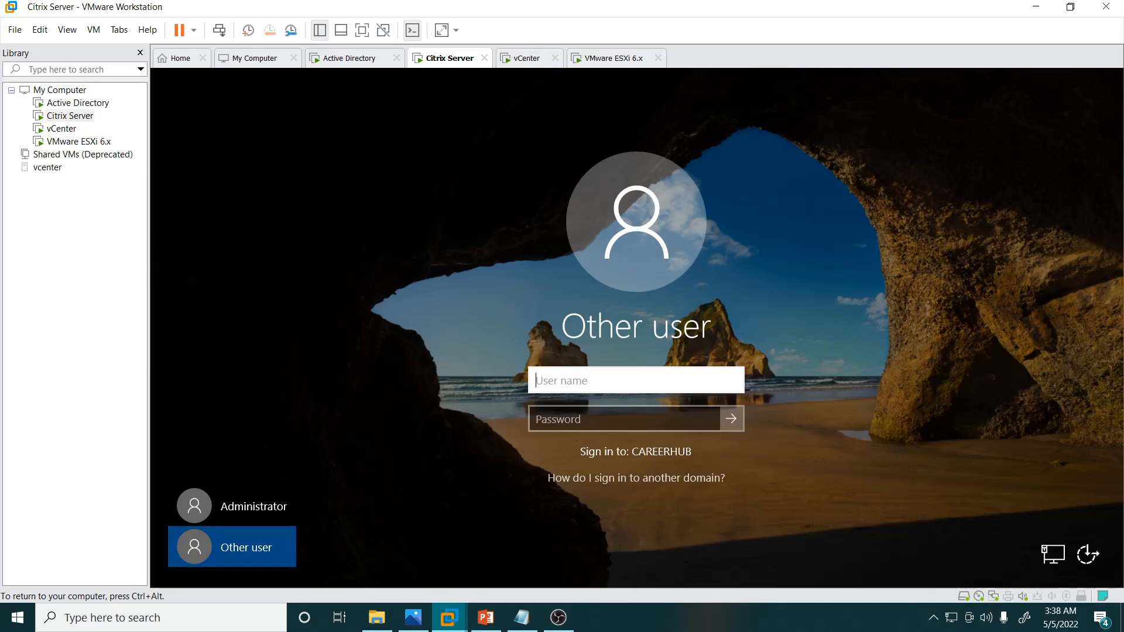
type("citrixadmin")
key("Tab")
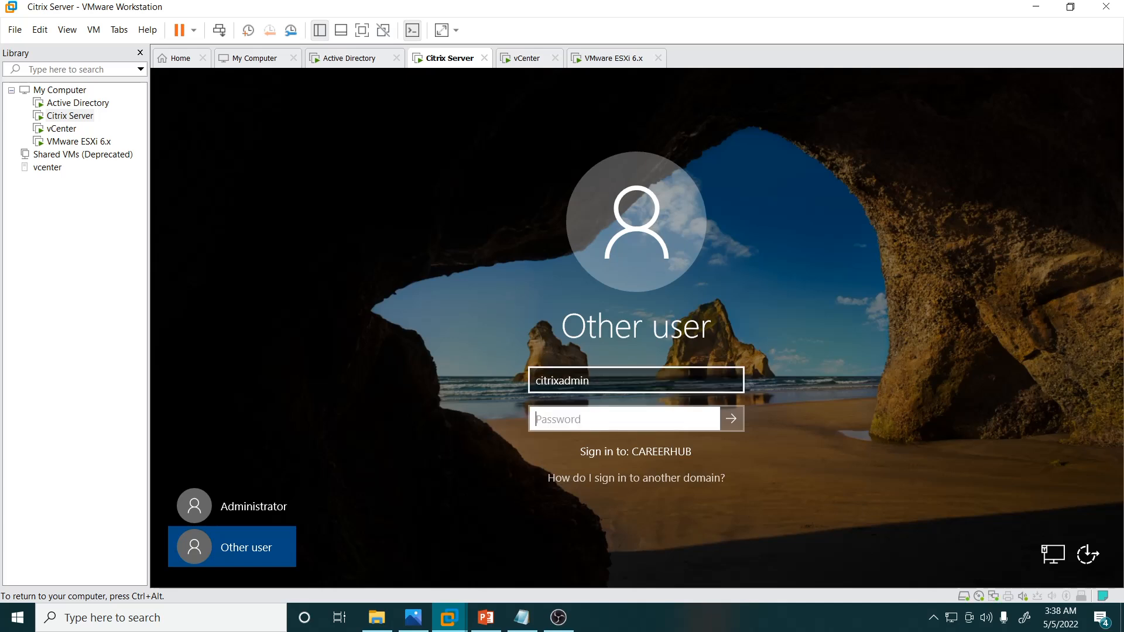
type("•••••••••")
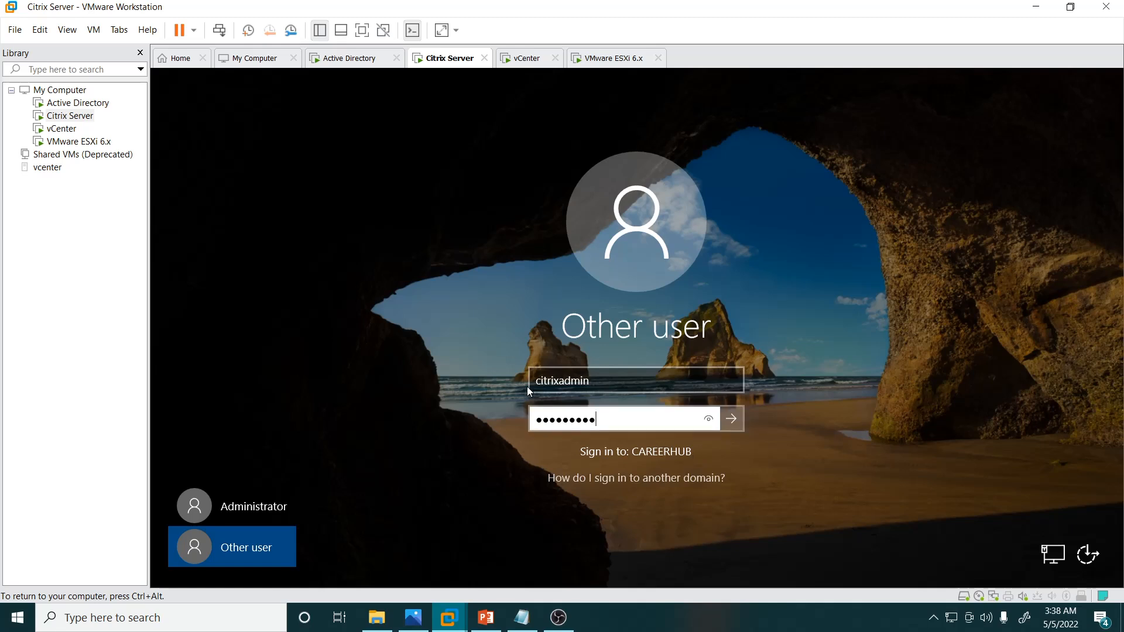
key("shift+Tab")
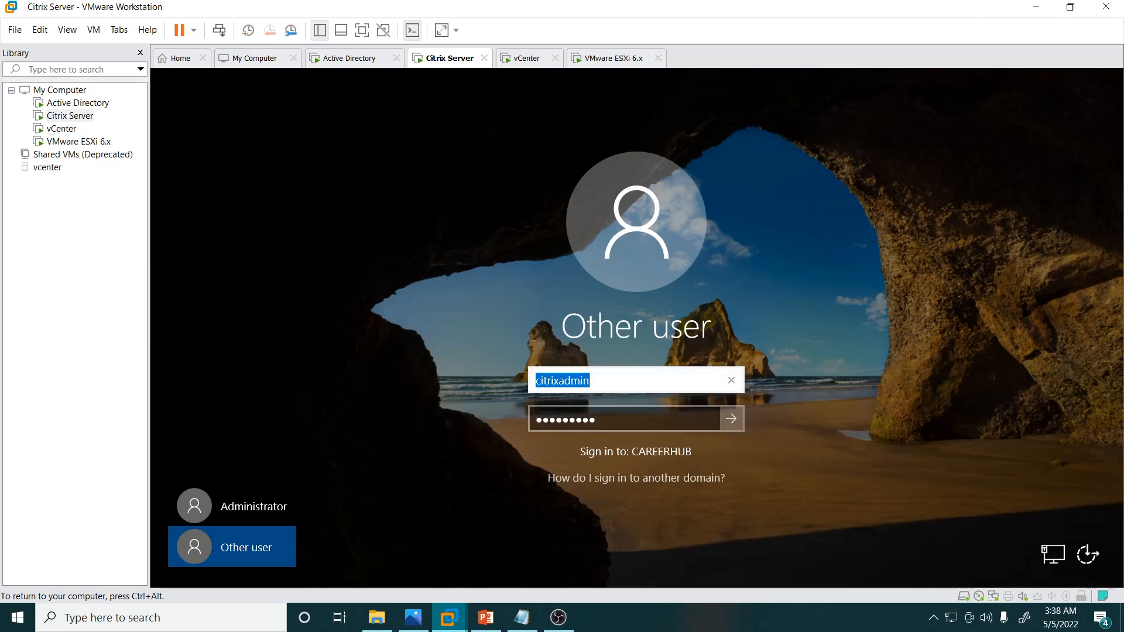
key("Left")
type(".\\")
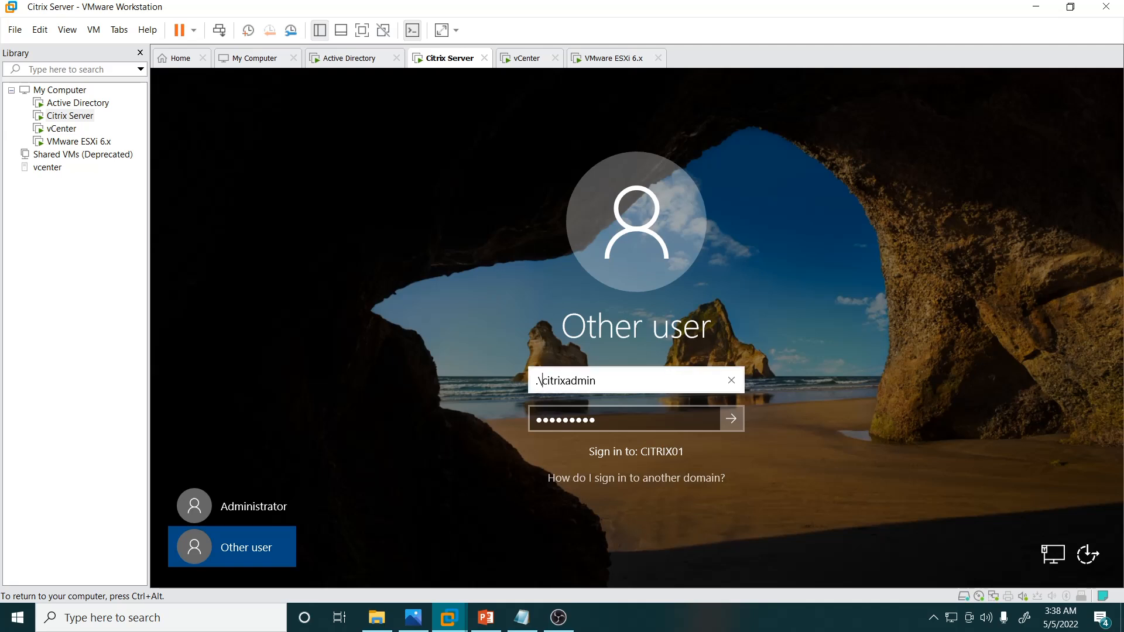
key("BackSpace")
key("BackSpace")
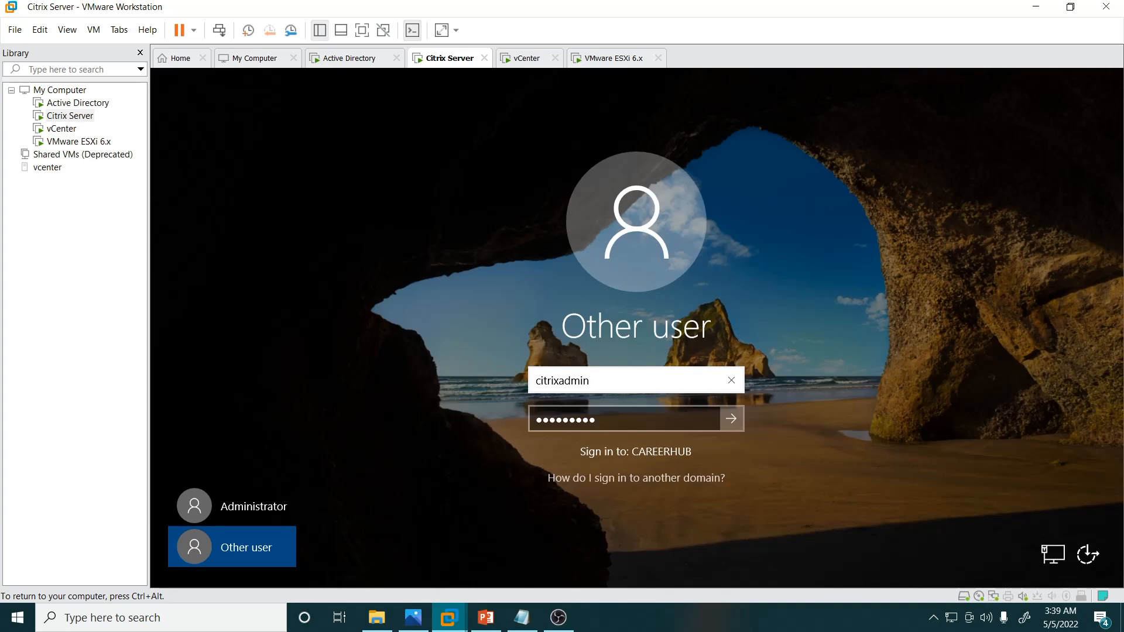
Step: Sign in to the CAREERHUB domain with the entered citrixadmin credentials
key("Tab")
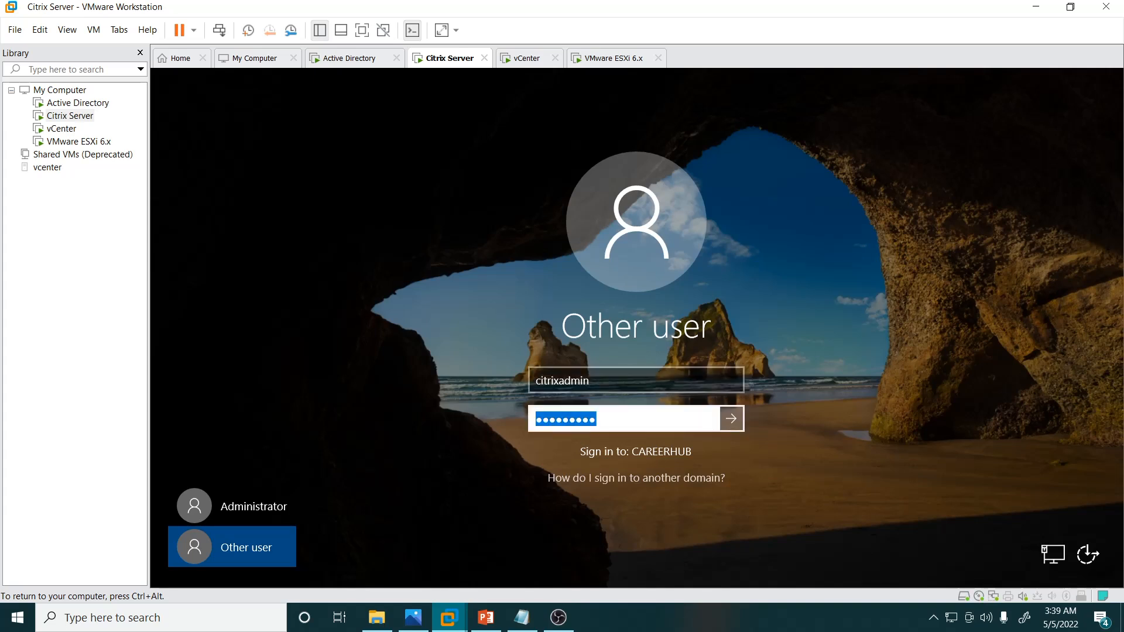
key("Return")
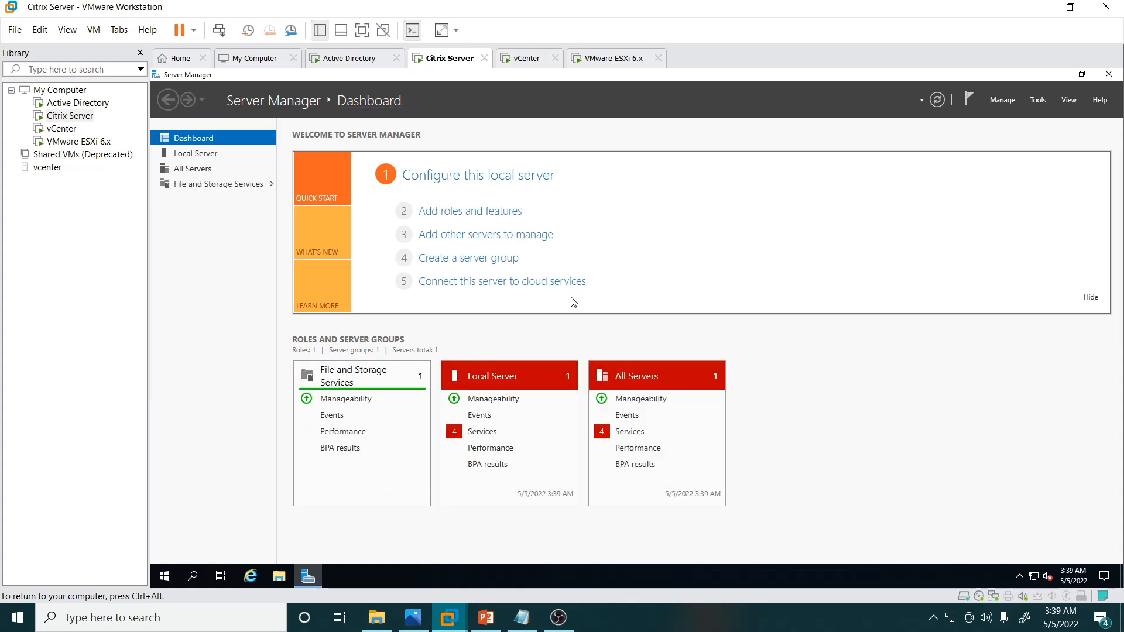
Step: Open a command prompt and run whoami to check the signed-in account
key("super+r")
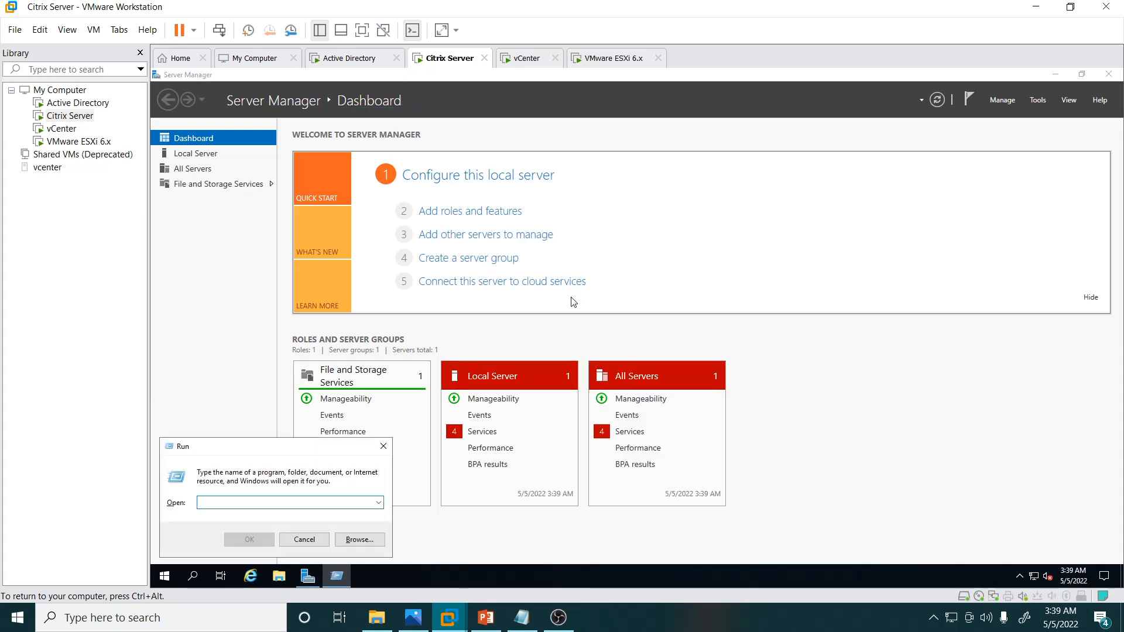
key("Escape")
type("who")
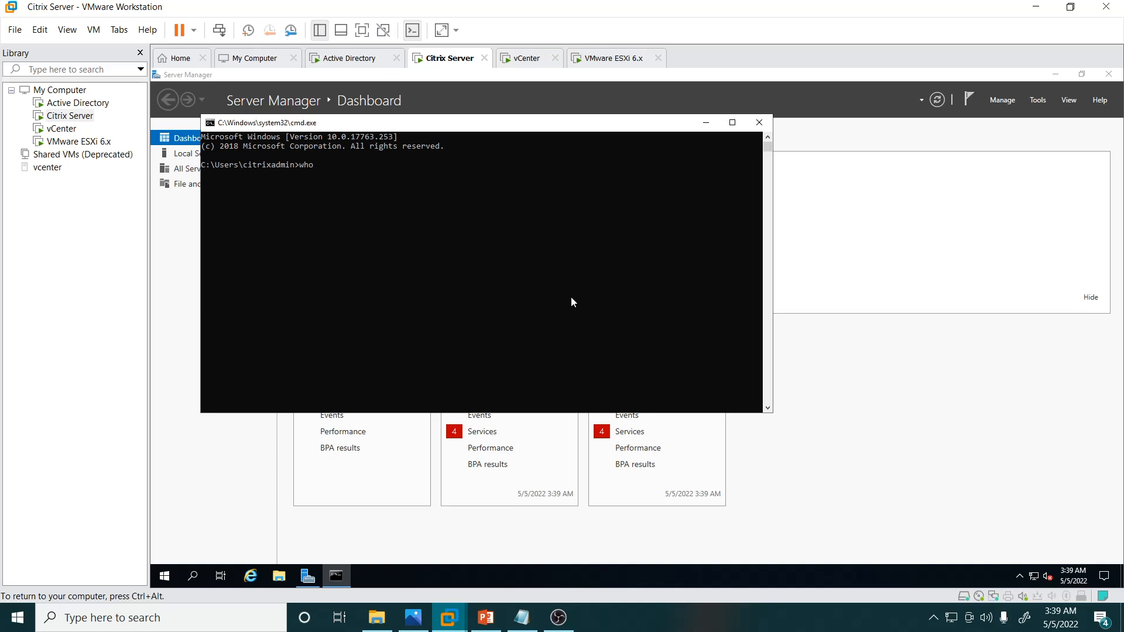
type("ami")
key("Return")
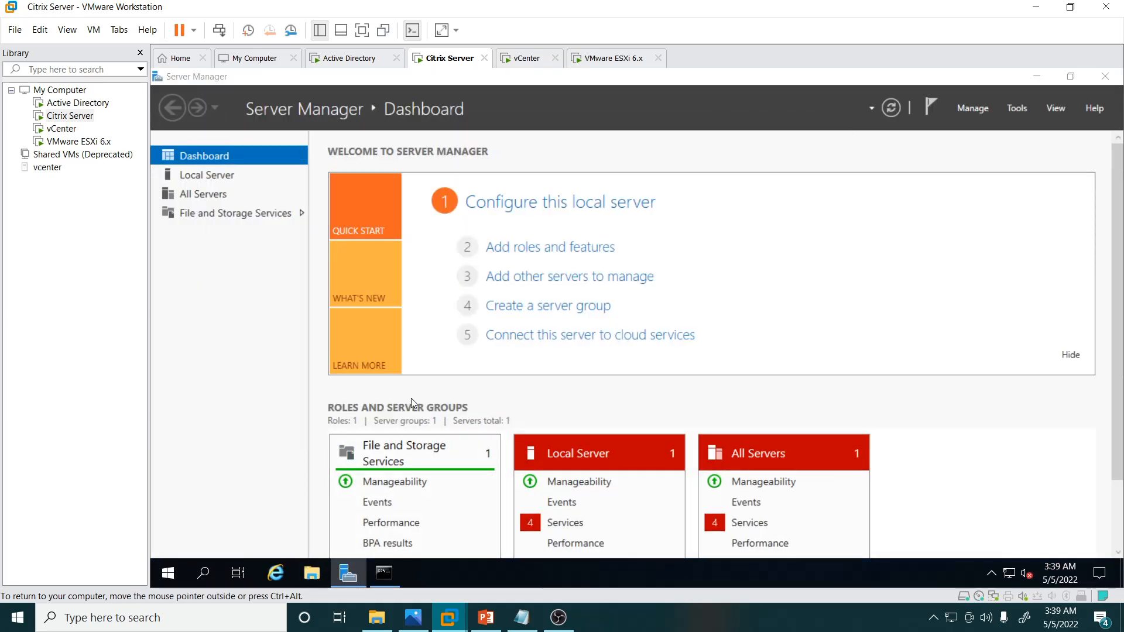
Step: Mount the Citrix_Virtual_Apps_and_Desktops_7_1909 disc image from the iso folder on Local Disk (C:)
key("super+e")
left_click(273, 281)
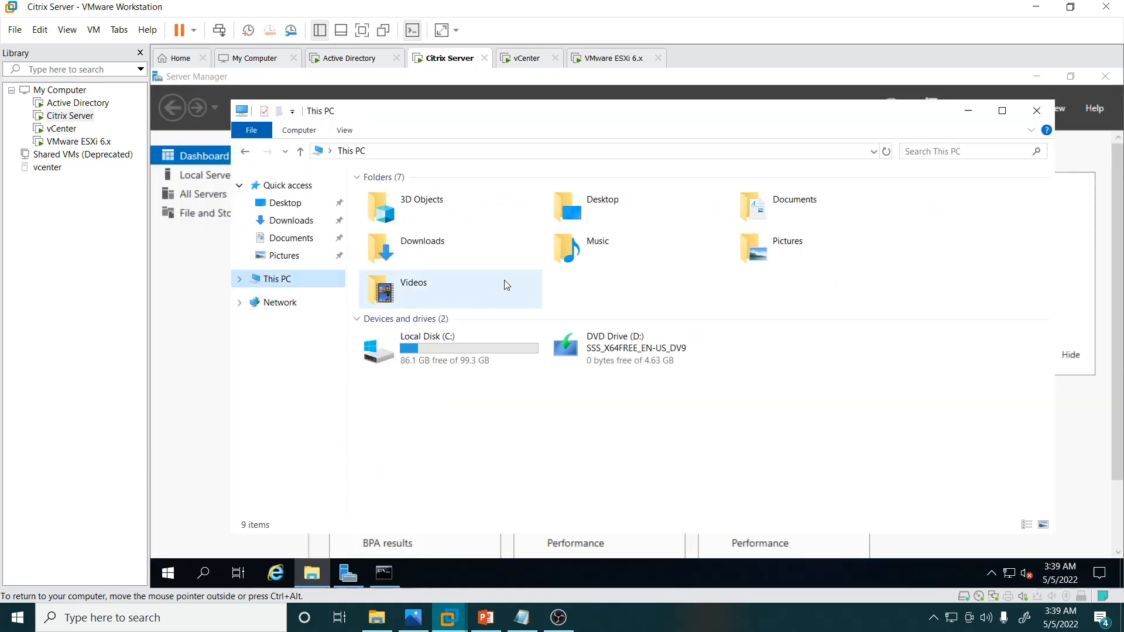
double_click(462, 350)
double_click(383, 195)
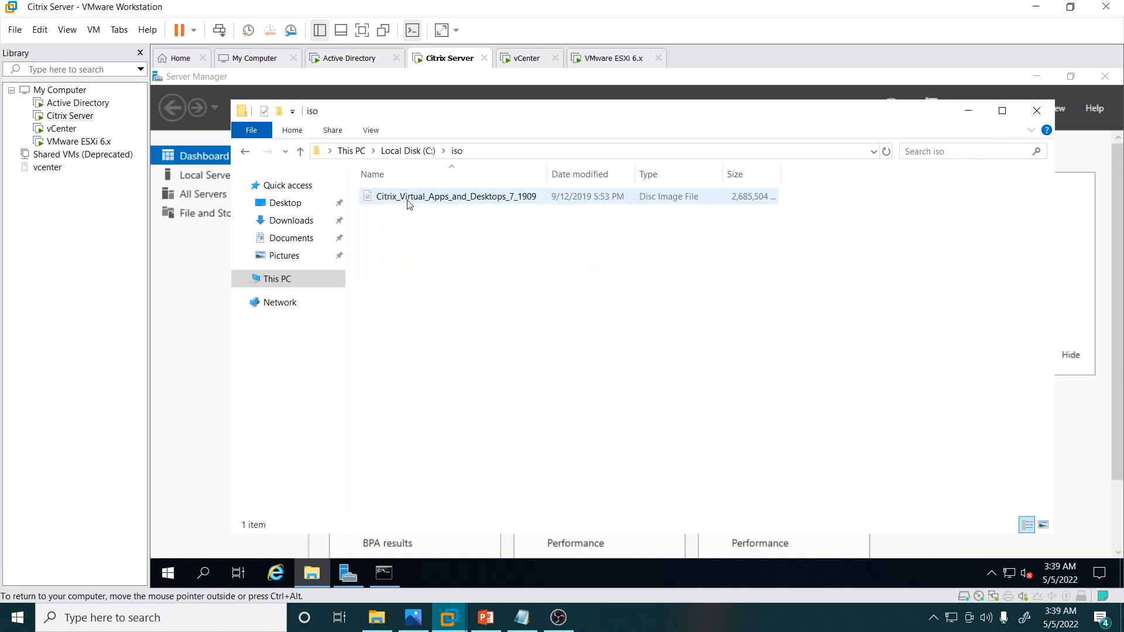
left_click(409, 200)
right_click(409, 201)
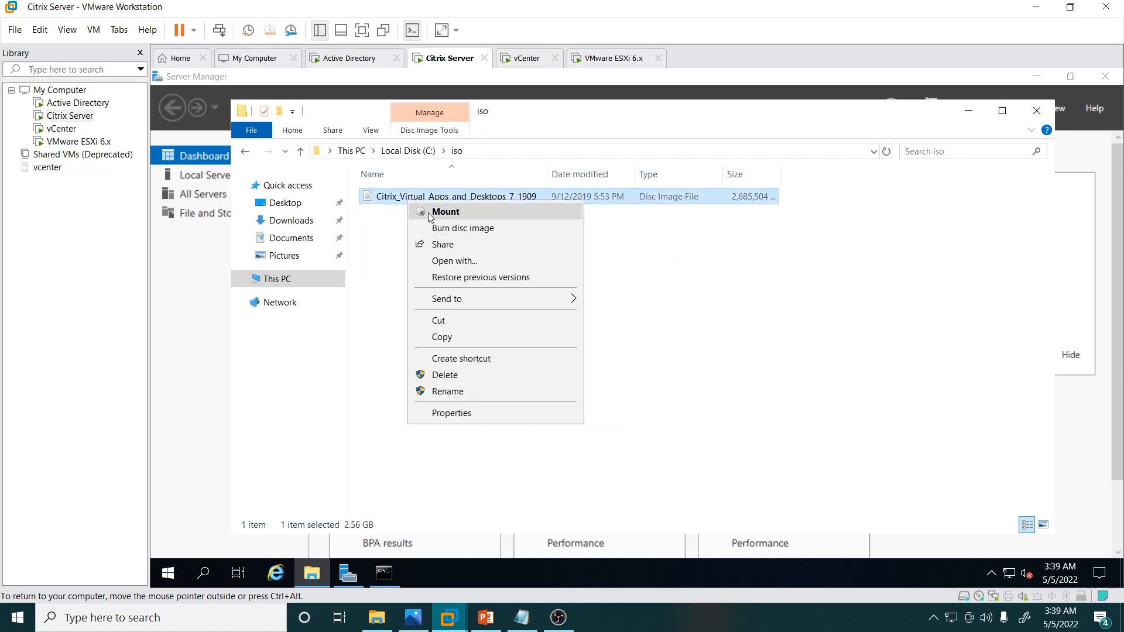
left_click(445, 212)
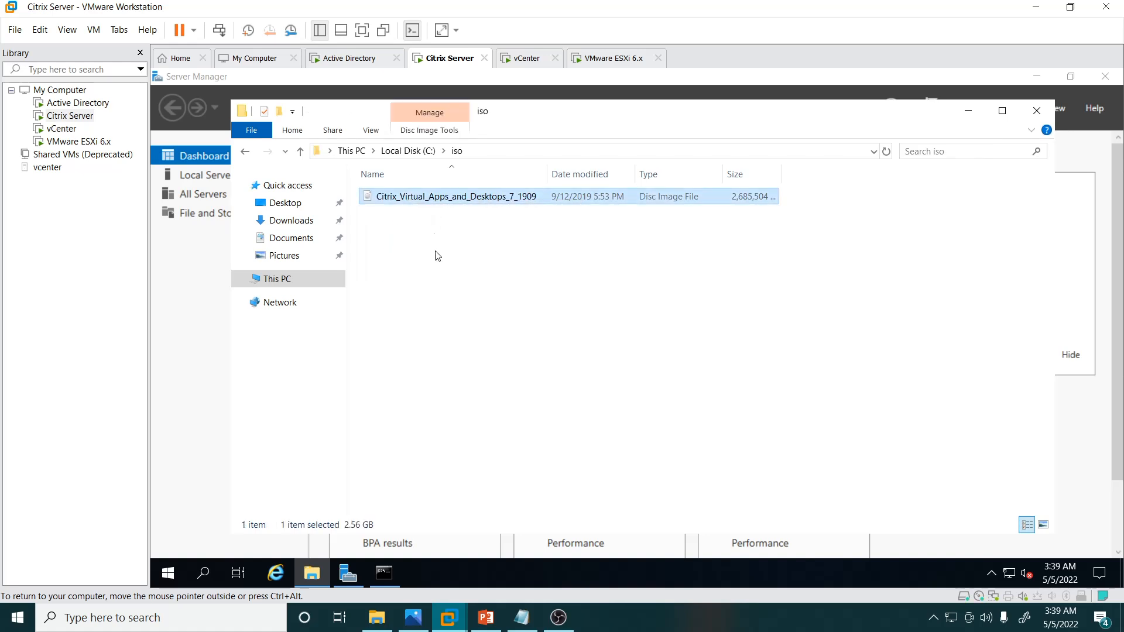
Step: Copy all contents of DVD Drive (E:) CVAD 1909 into a new folder named New folder inside C:\iso
key("ctrl+a")
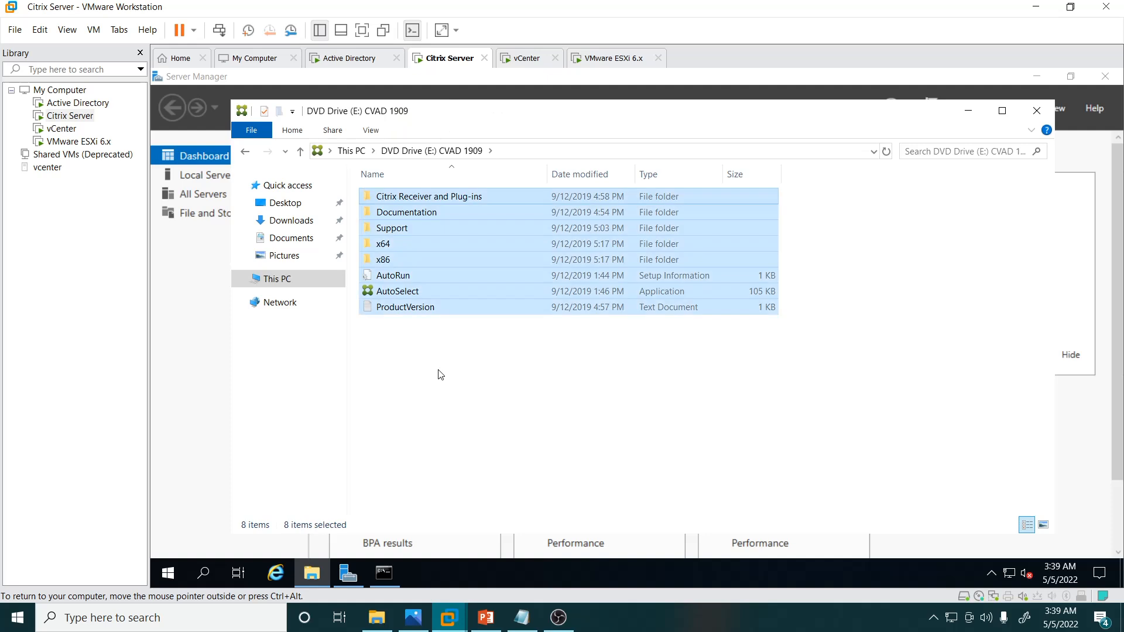
left_click(319, 276)
double_click(442, 353)
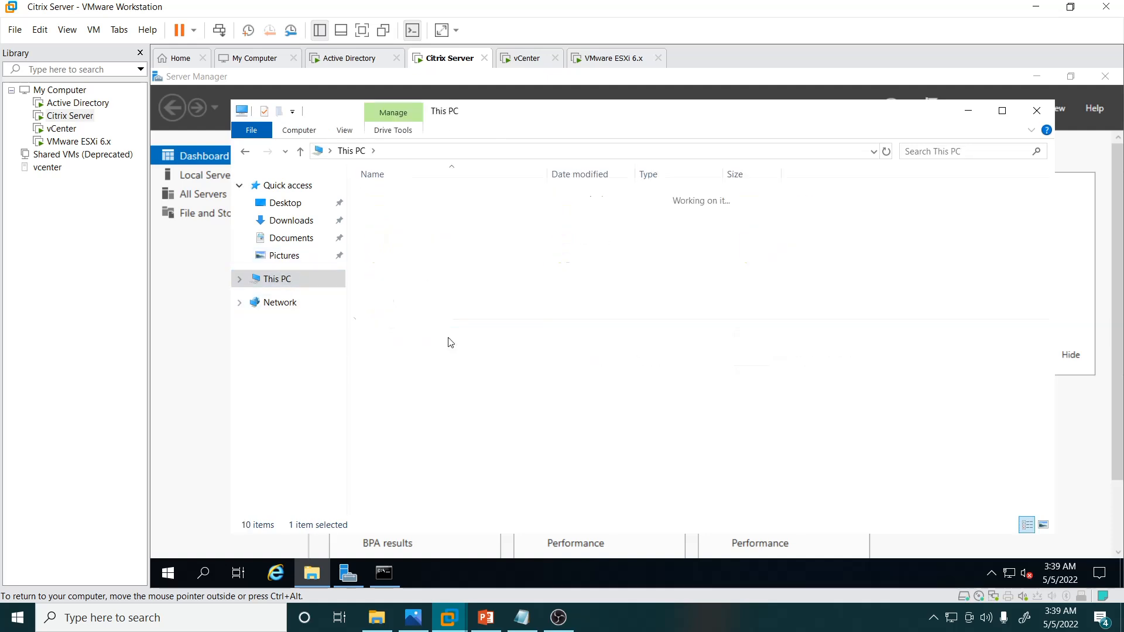
double_click(382, 197)
right_click(408, 302)
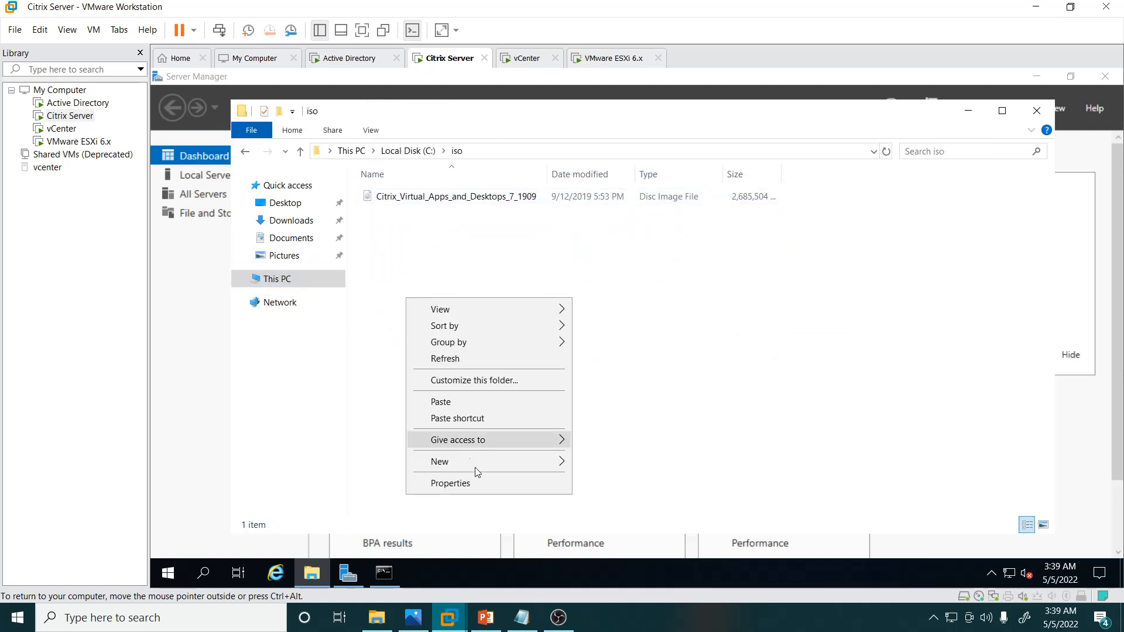
mouse_move(533, 466)
left_click(600, 458)
key("Return")
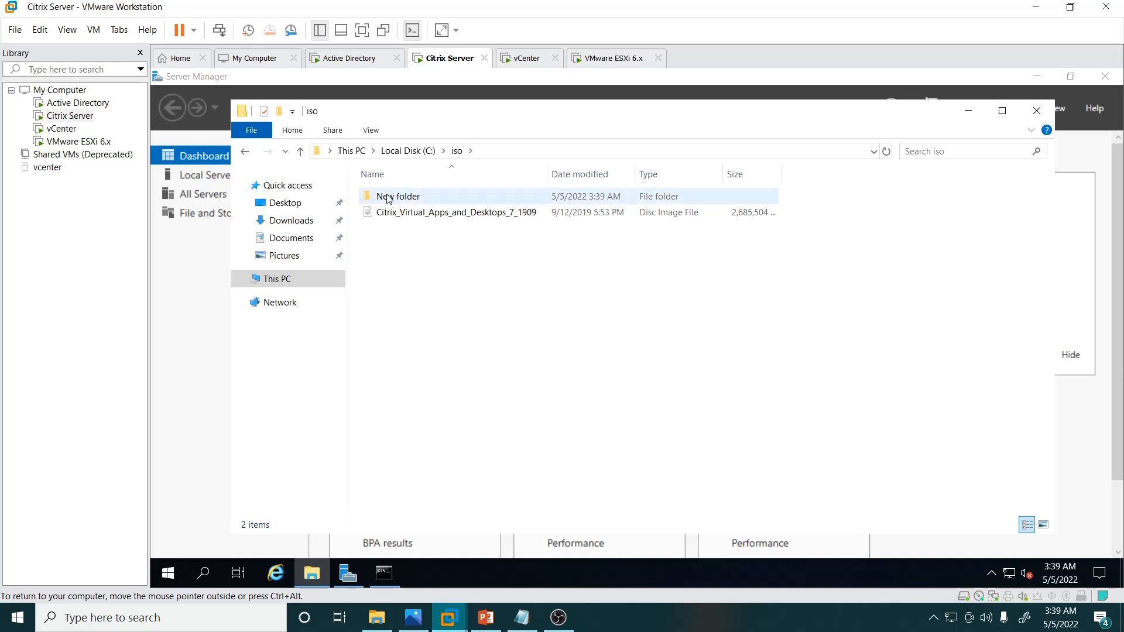
key("Return")
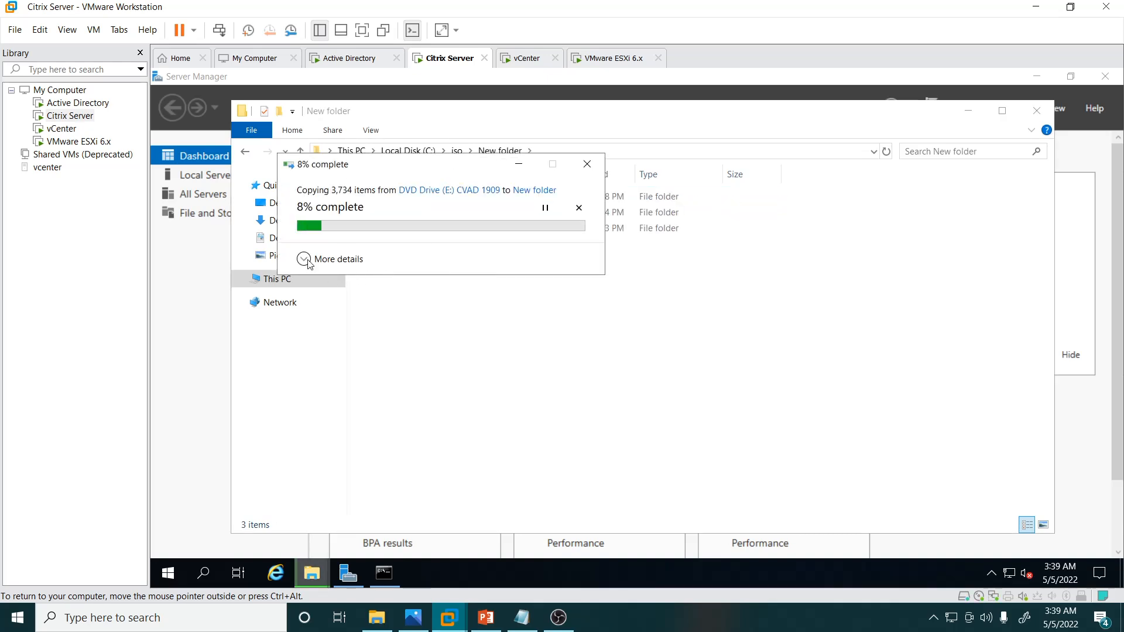
left_click(308, 261)
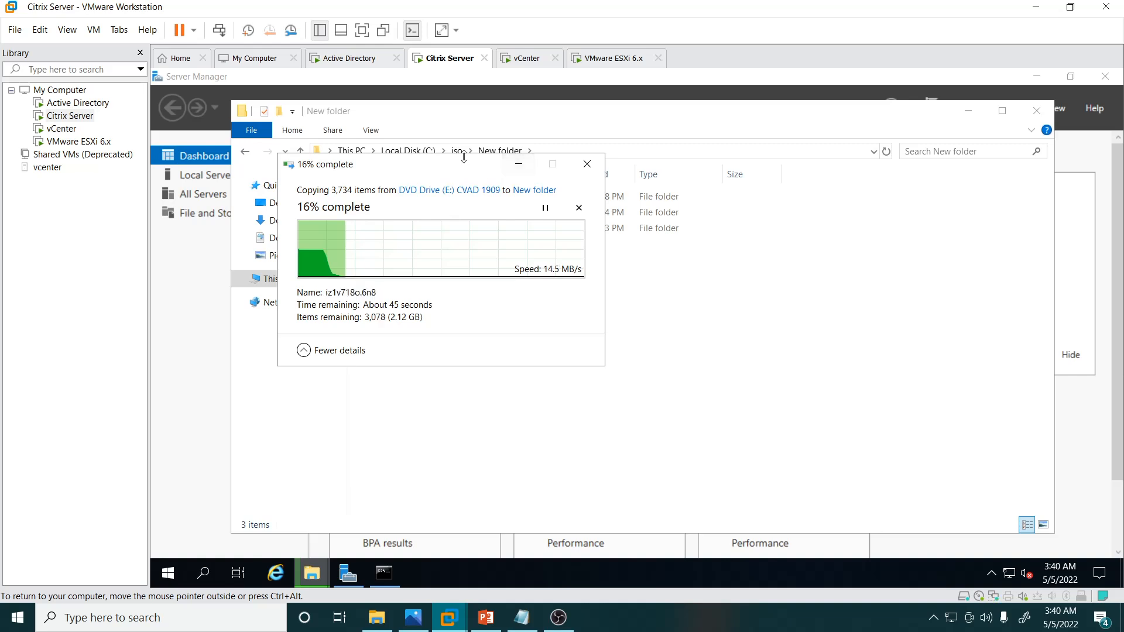
left_click_drag(463, 164, 661, 271)
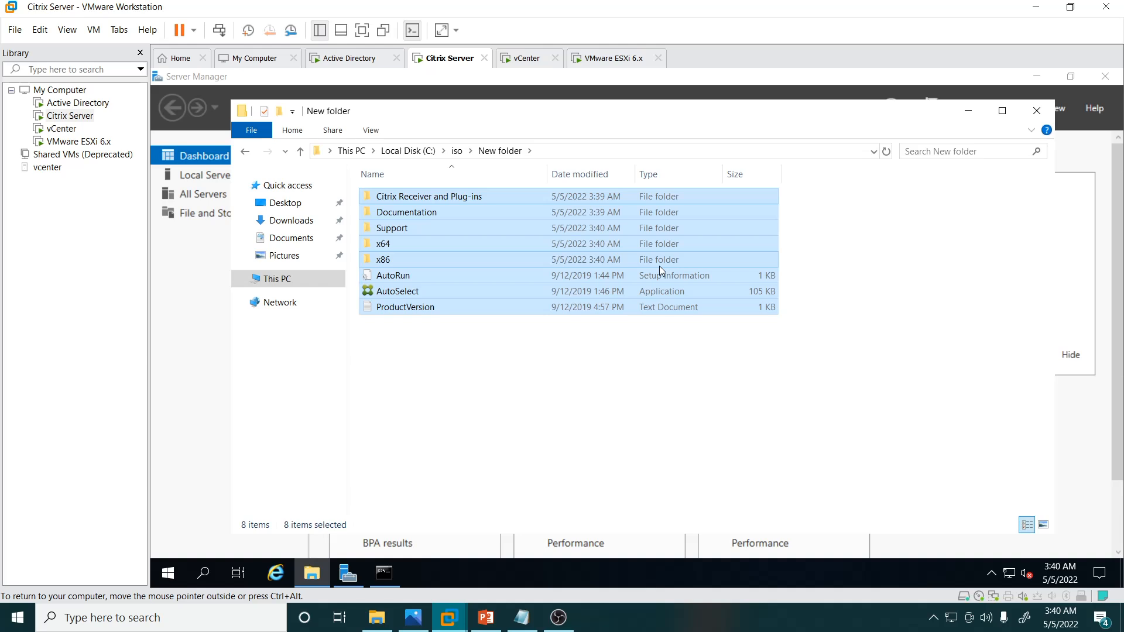
Step: Launch AutoSelect from the copied files, allow it to make changes, and start the Virtual Apps and Desktops Delivery Controller setup
left_click(486, 428)
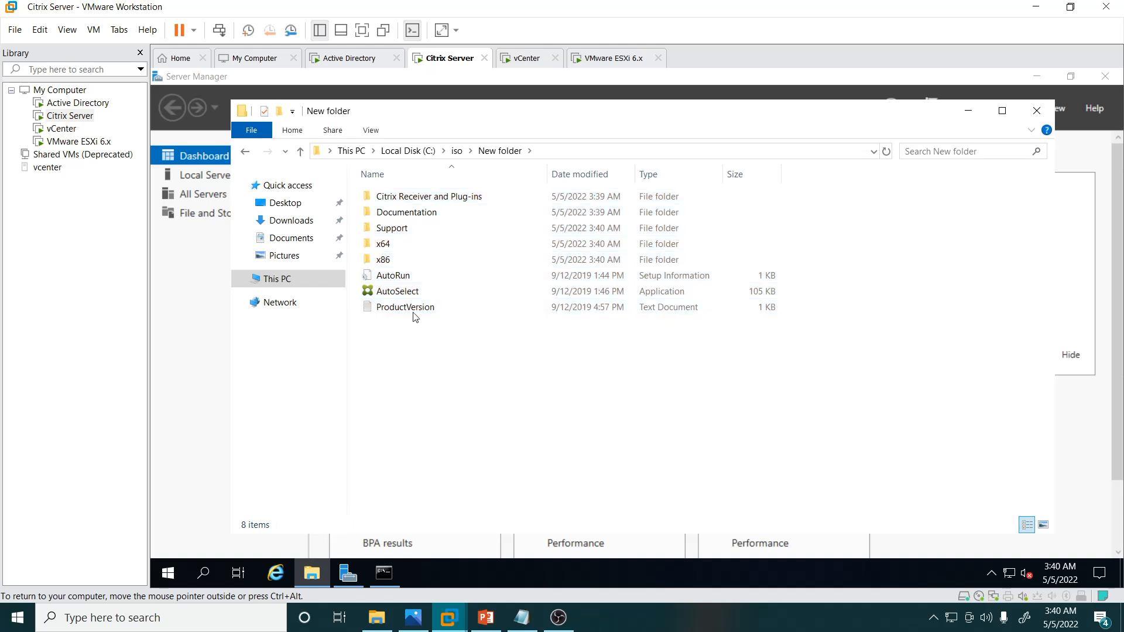
double_click(398, 293)
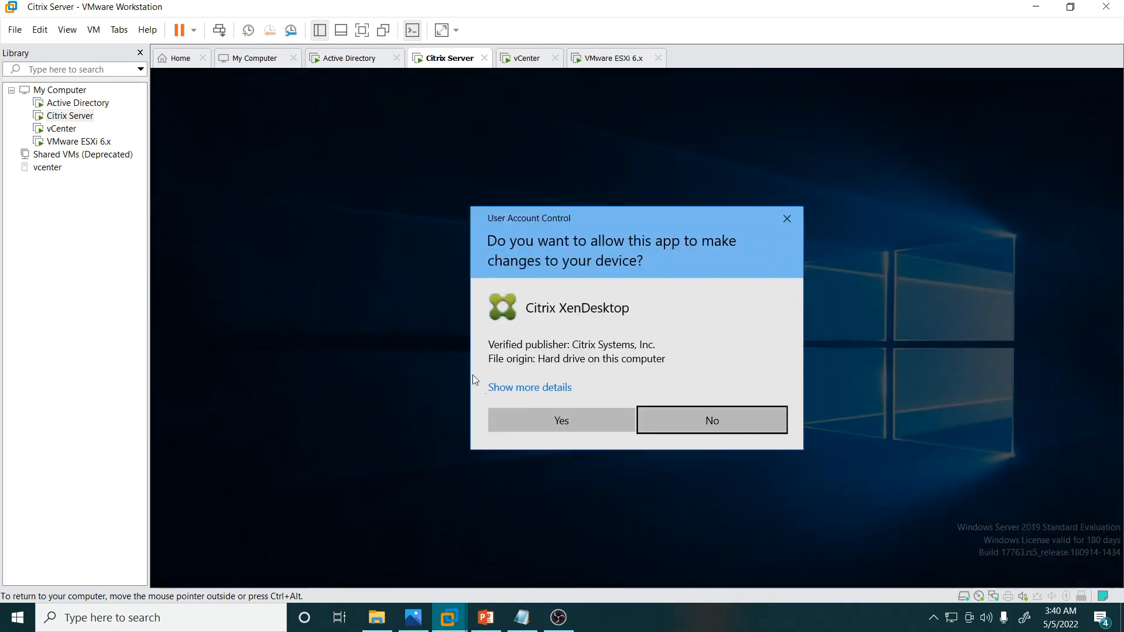
left_click(554, 422)
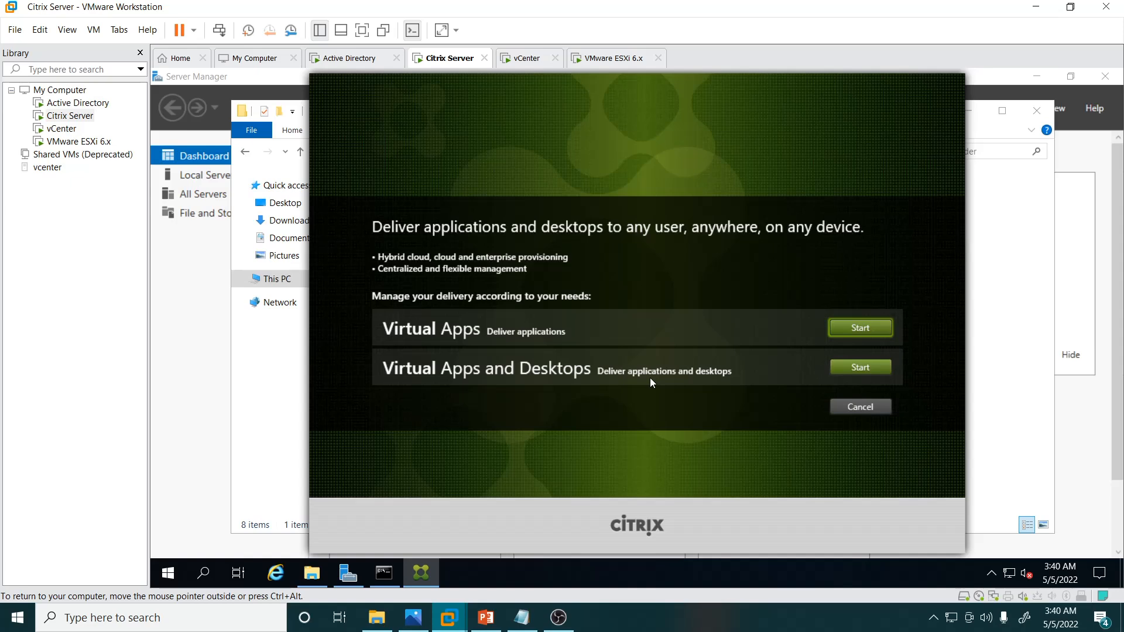
left_click(883, 371)
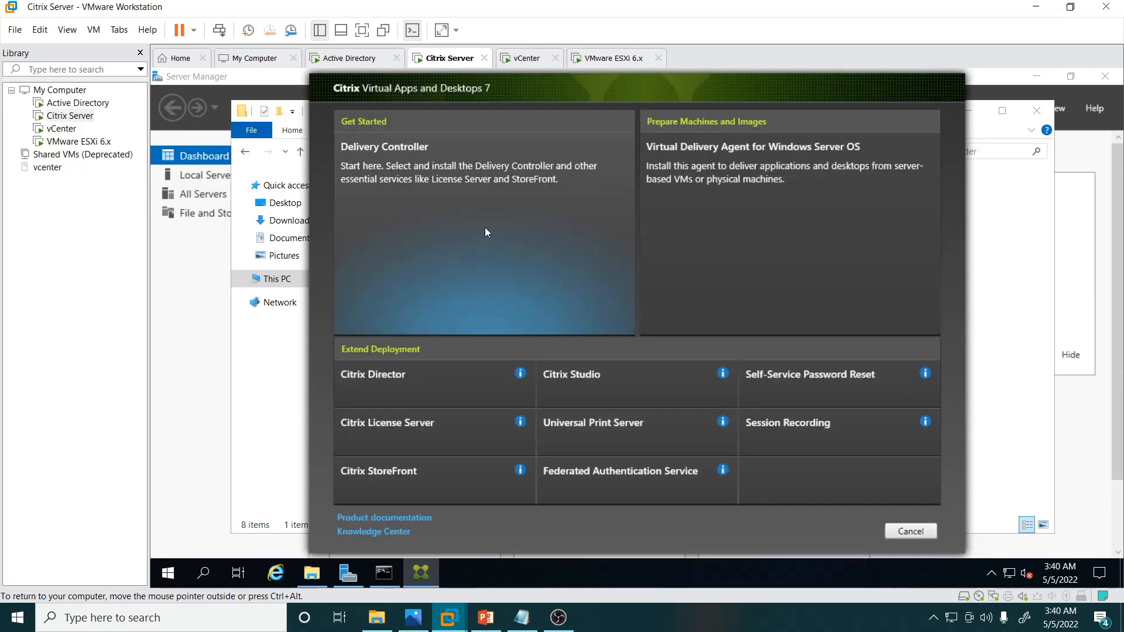
left_click(485, 228)
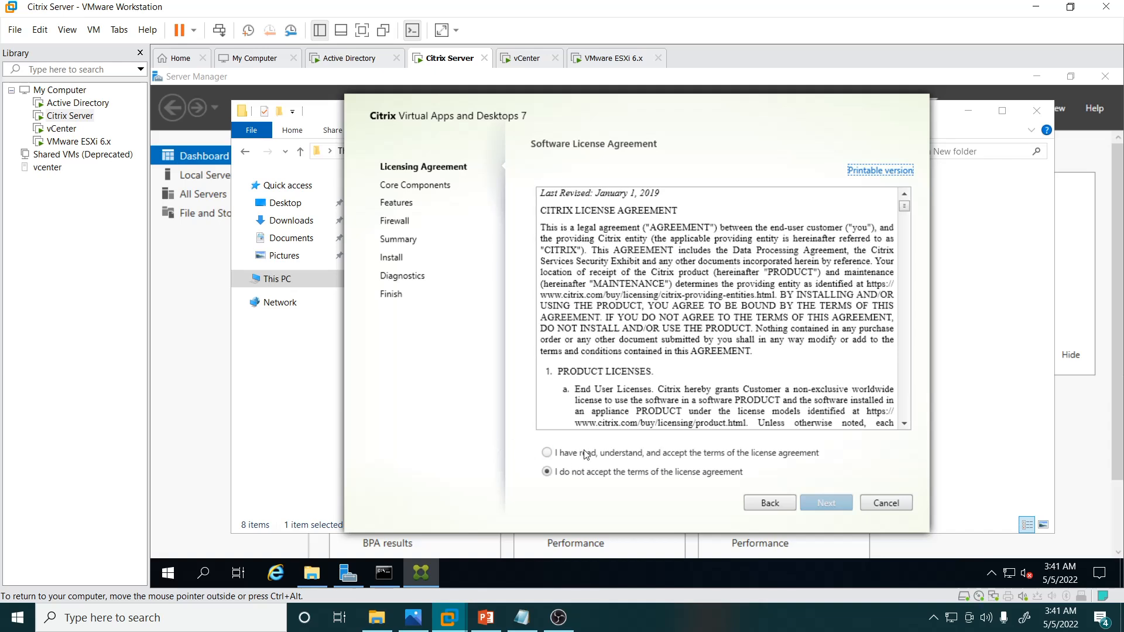
Step: Accept the license agreement, keep all core components plus SQL Server 2014 SP2 Express and Windows Remote Assistance, and start the installation
left_click(586, 454)
left_click(826, 503)
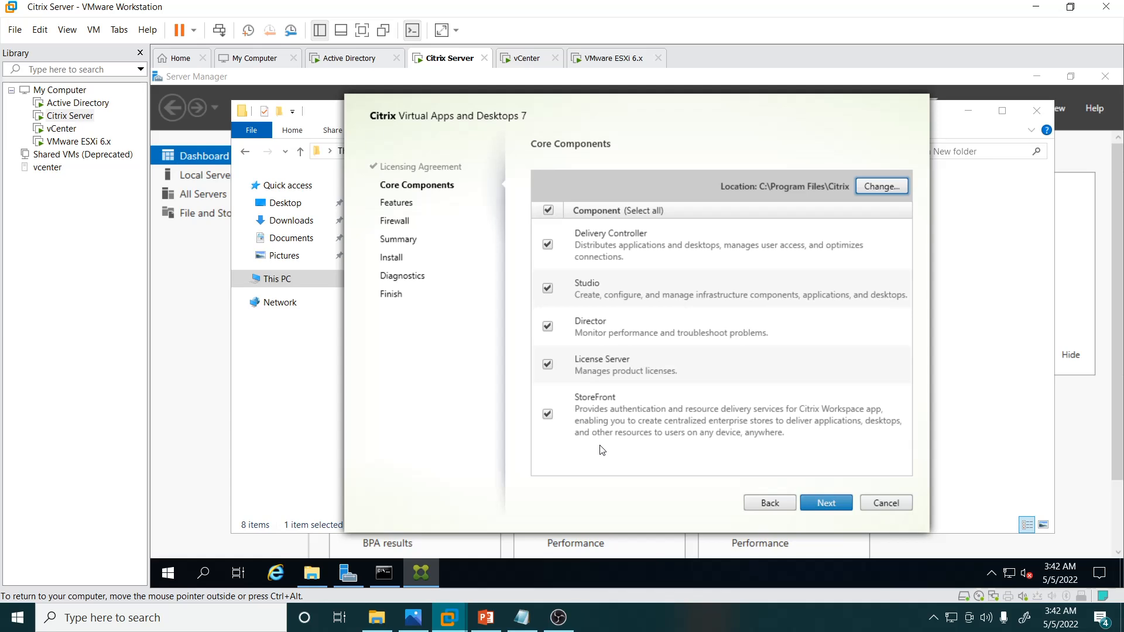
left_click(826, 503)
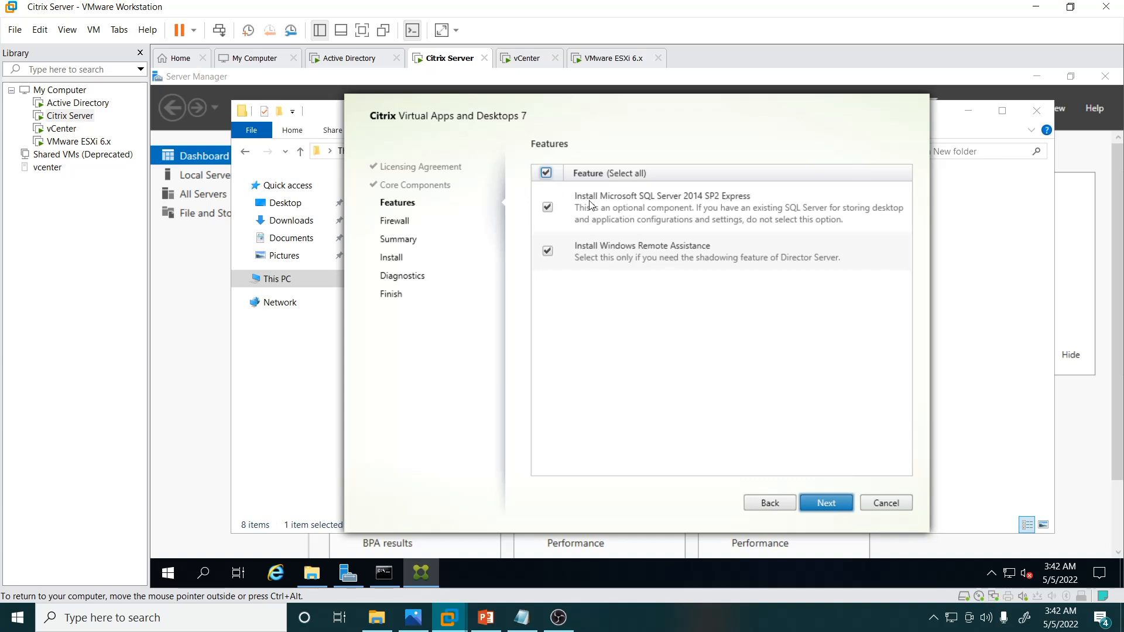
left_click(824, 501)
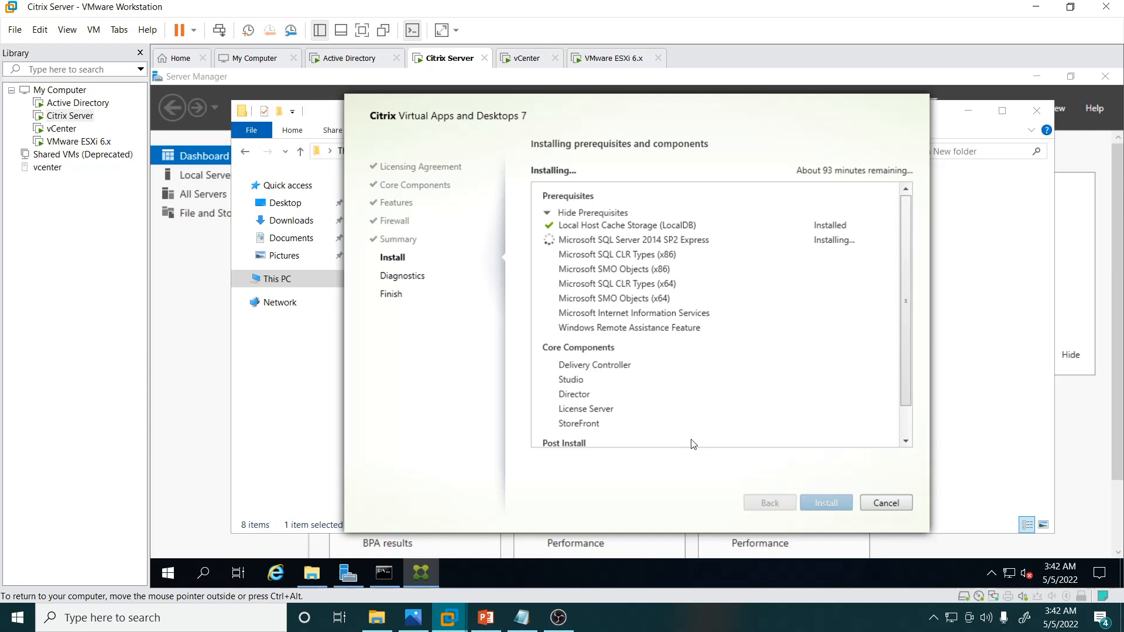
left_click(559, 618)
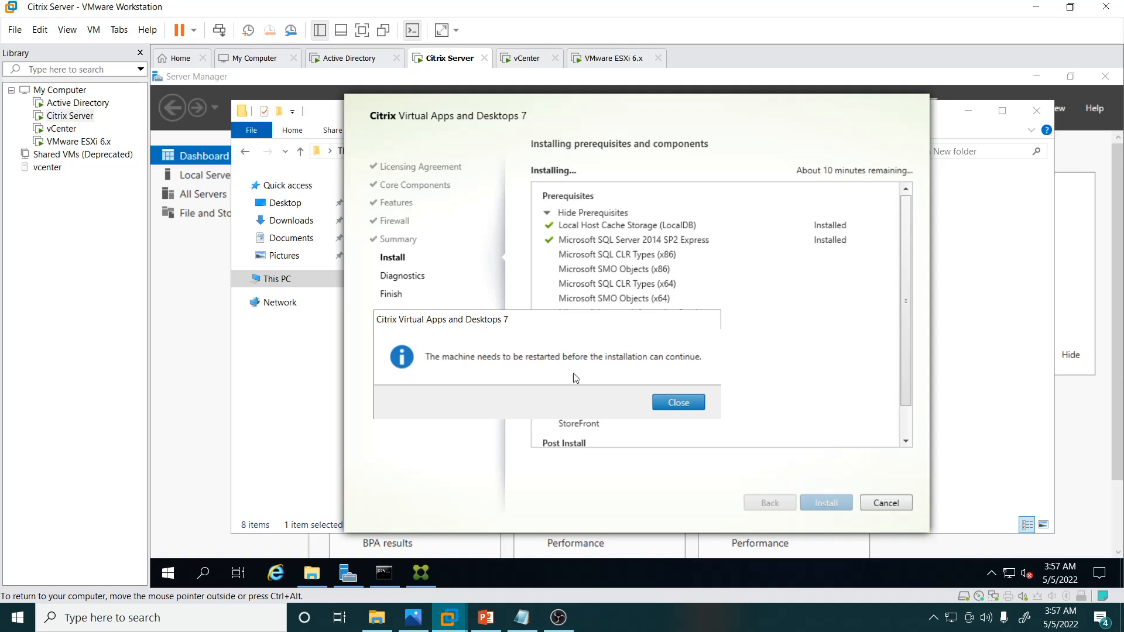
Step: Accept the required restart, sign back in to the Citrix Server with the Citrix admin account's password, and minimize Server Manager
left_click(674, 402)
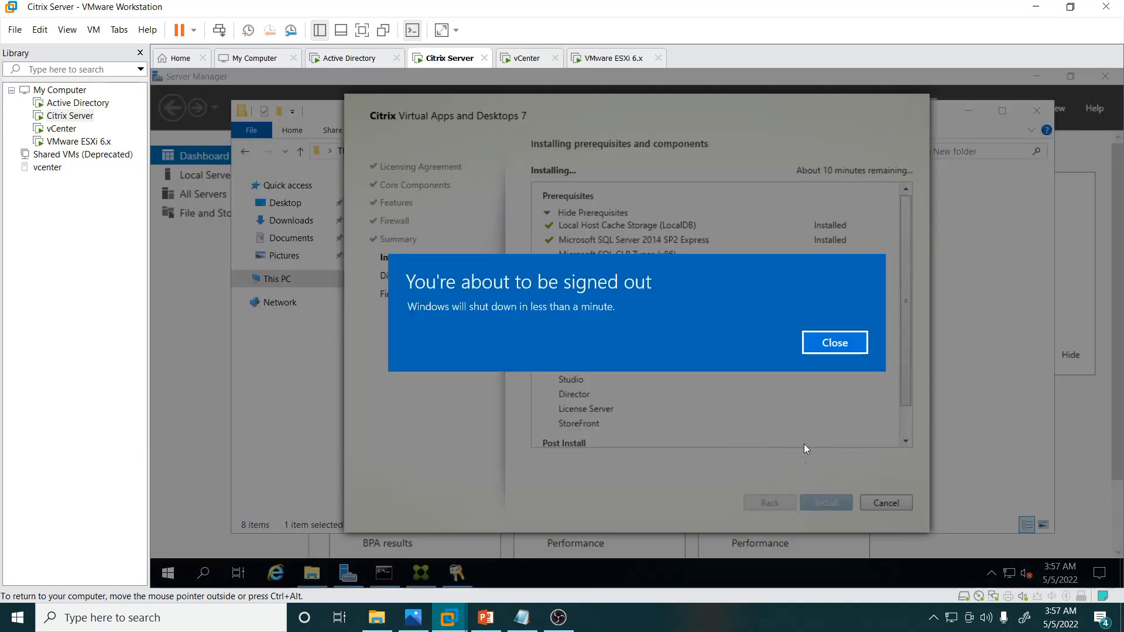
left_click(826, 346)
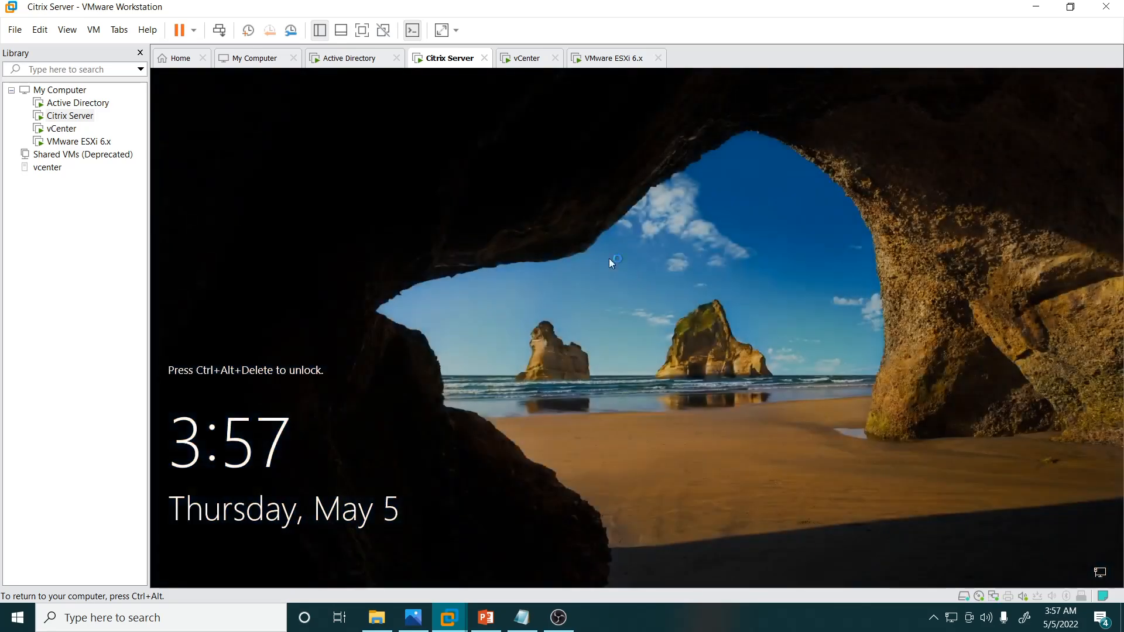
left_click(219, 29)
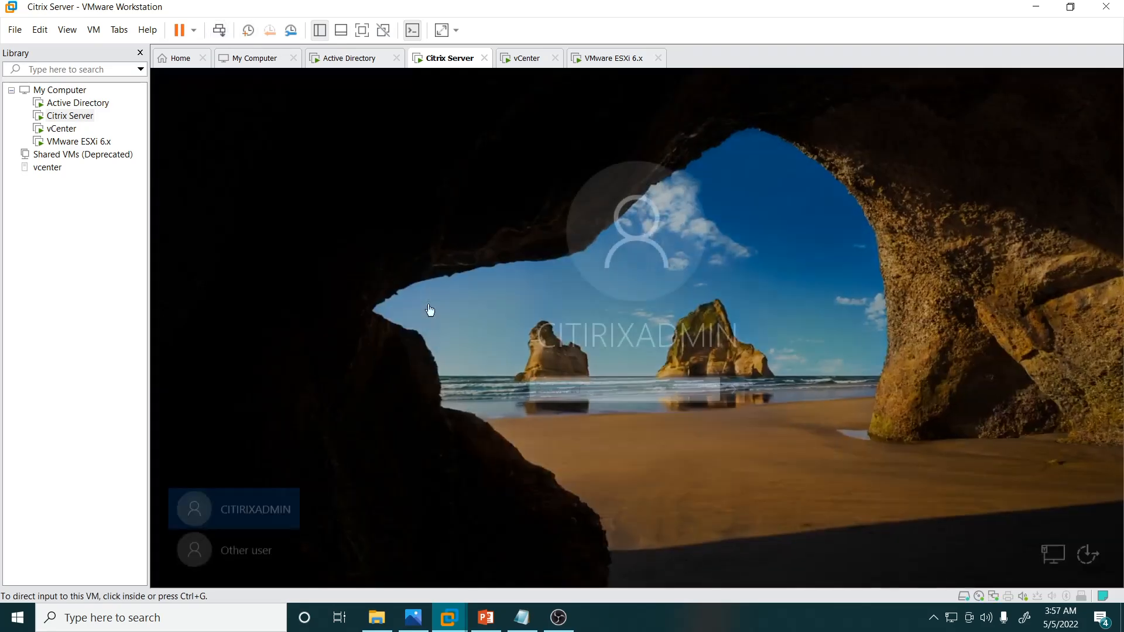
left_click(579, 390)
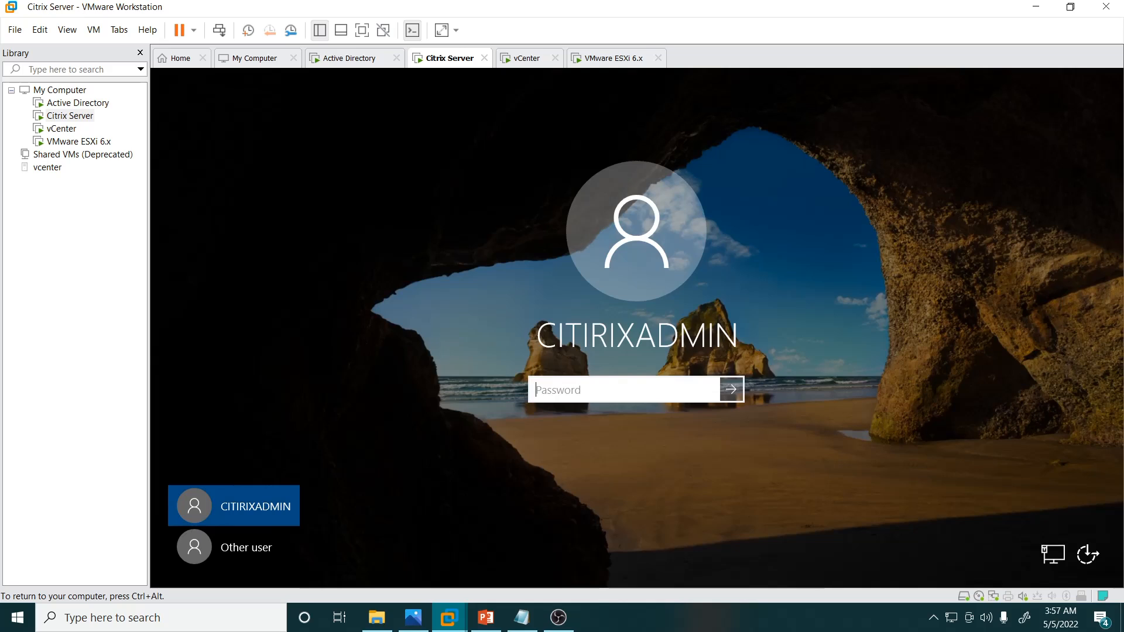
type("••••••••••")
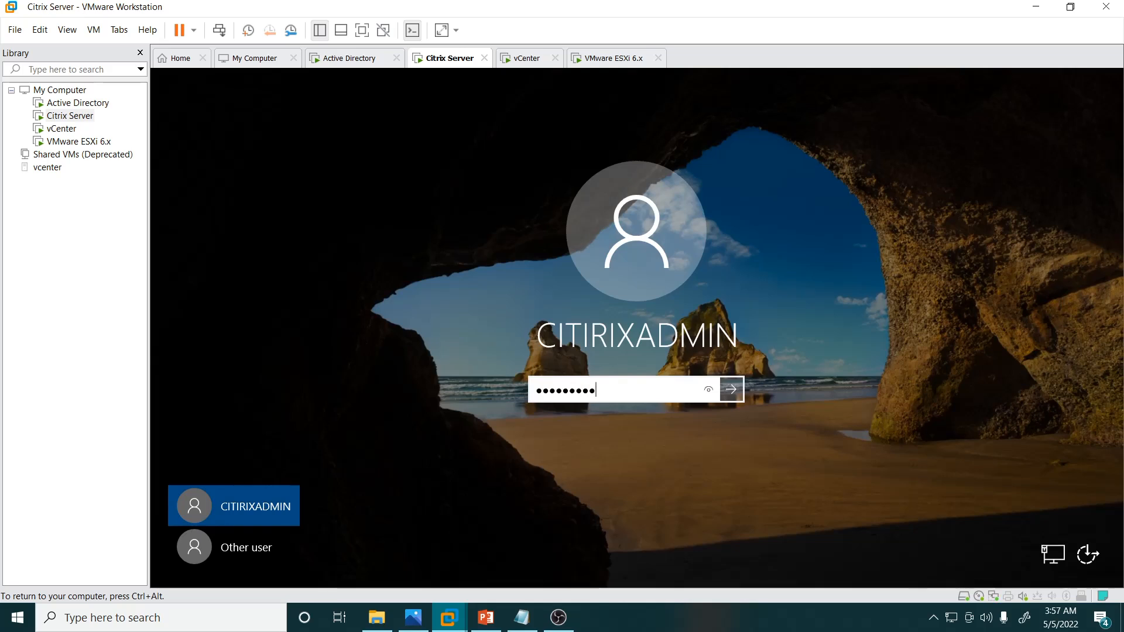
key("Return")
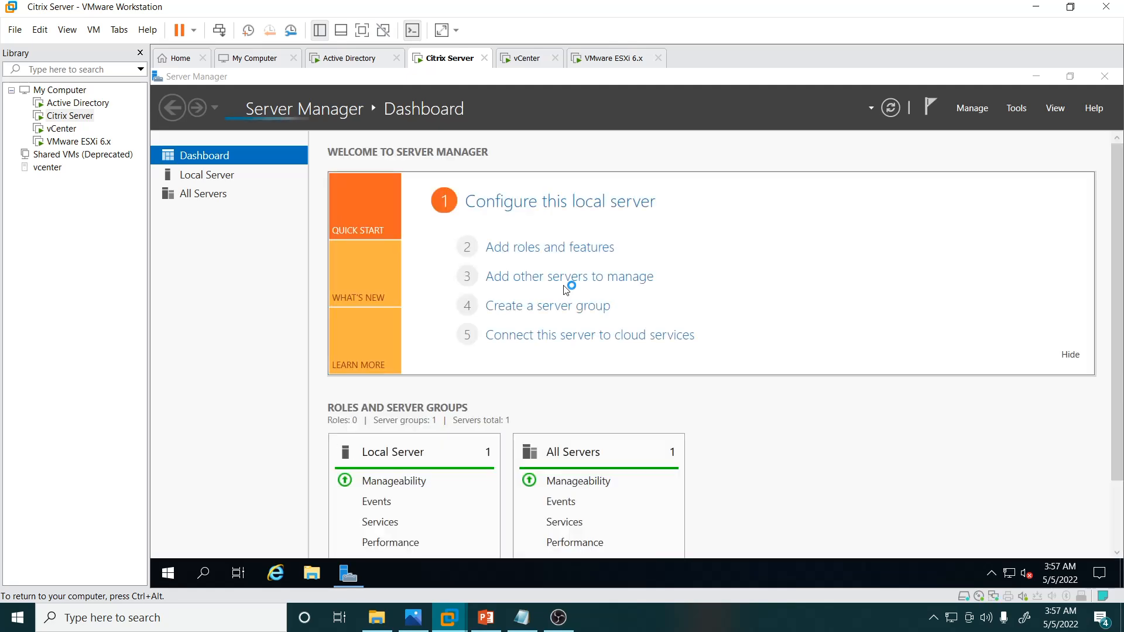
left_click(1039, 77)
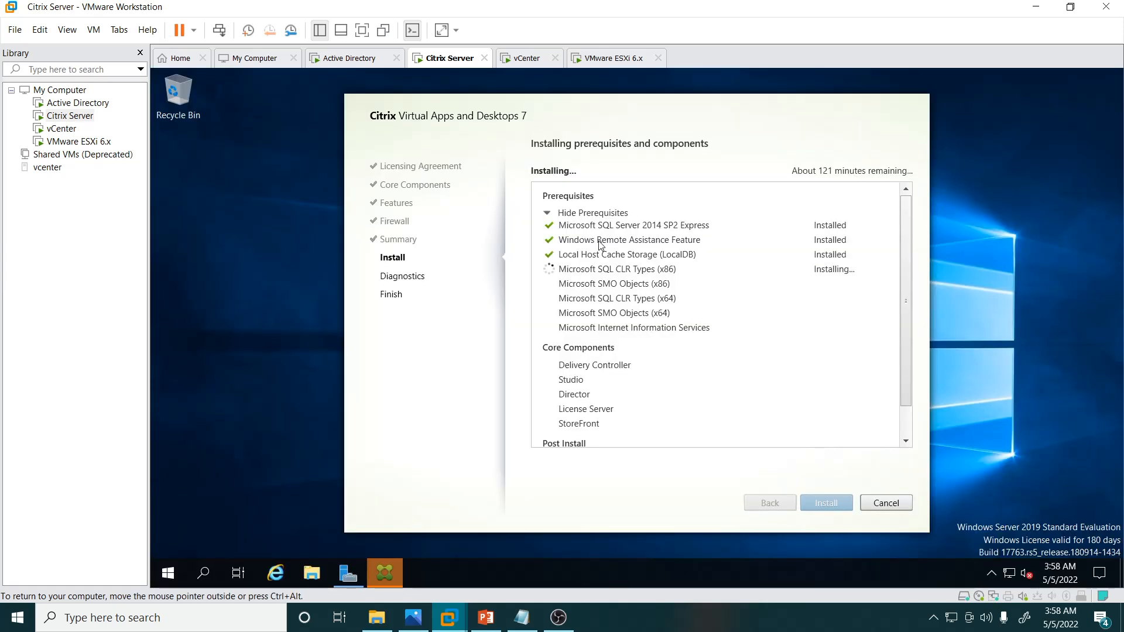
Step: Opt out of collecting diagnostic information once the components are installed, and finish the setup with Launch Studio kept enabled
scroll(595, 299, "down", 1)
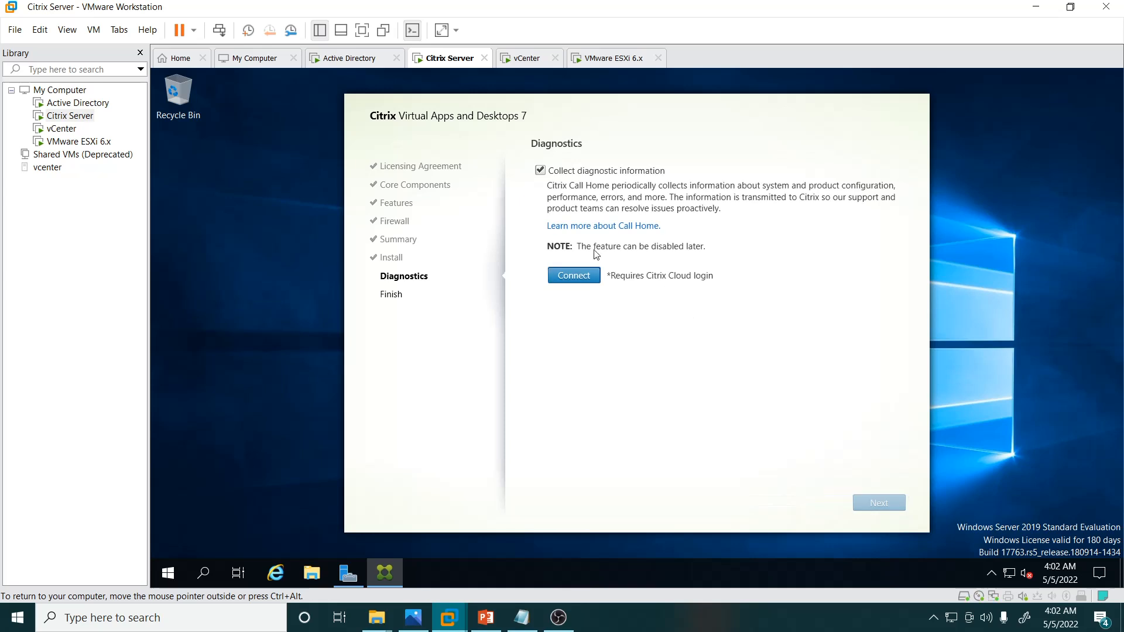
left_click(540, 170)
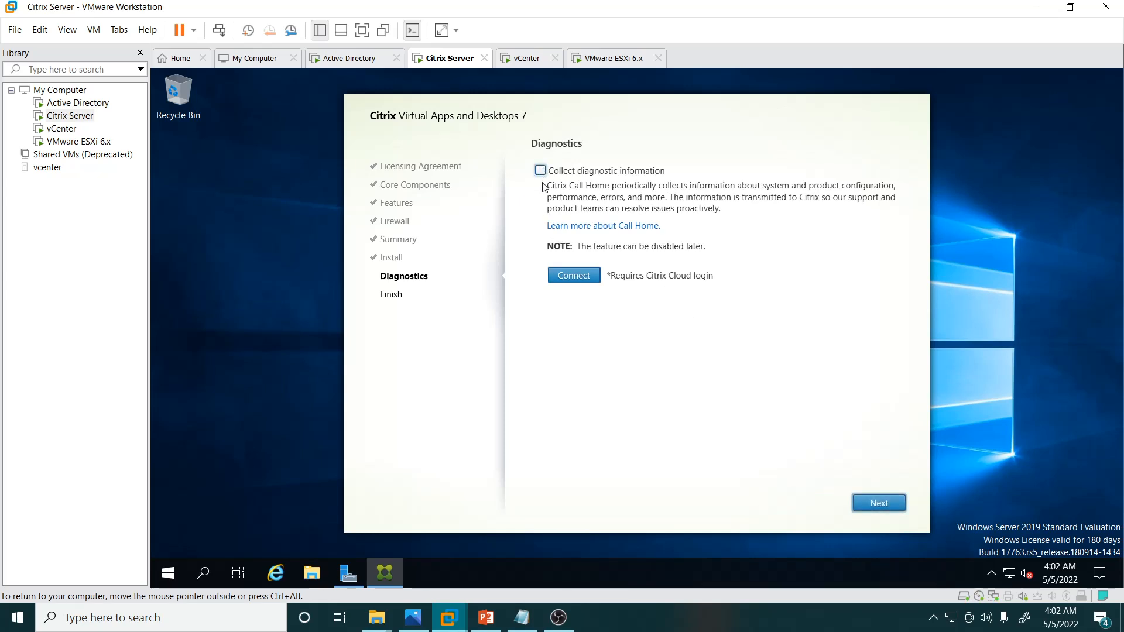
left_click(877, 503)
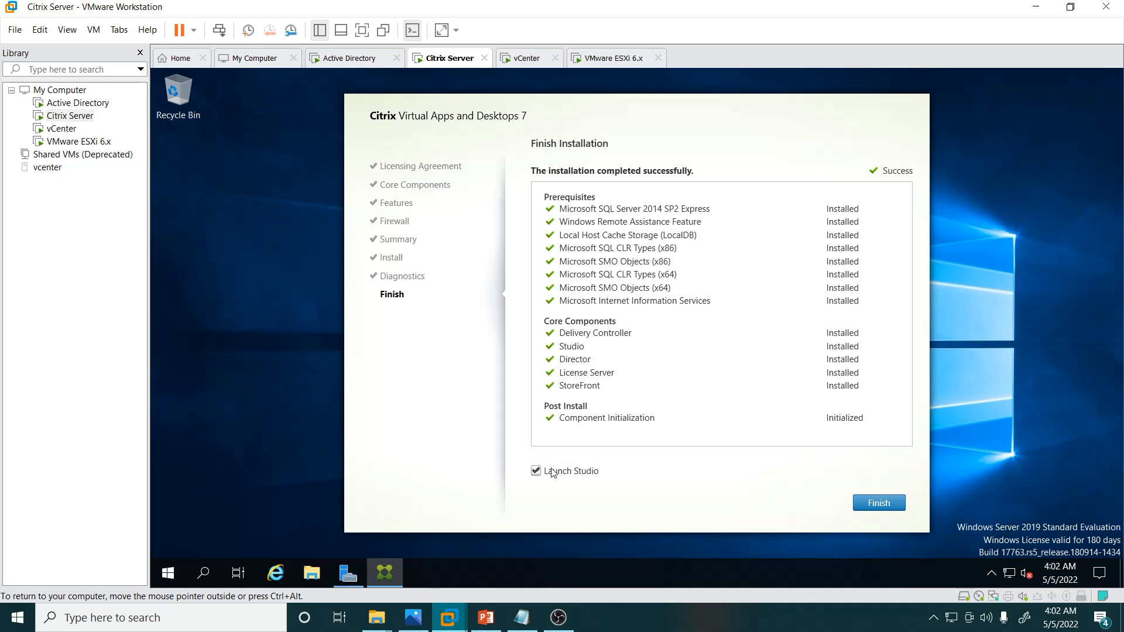
left_click(879, 503)
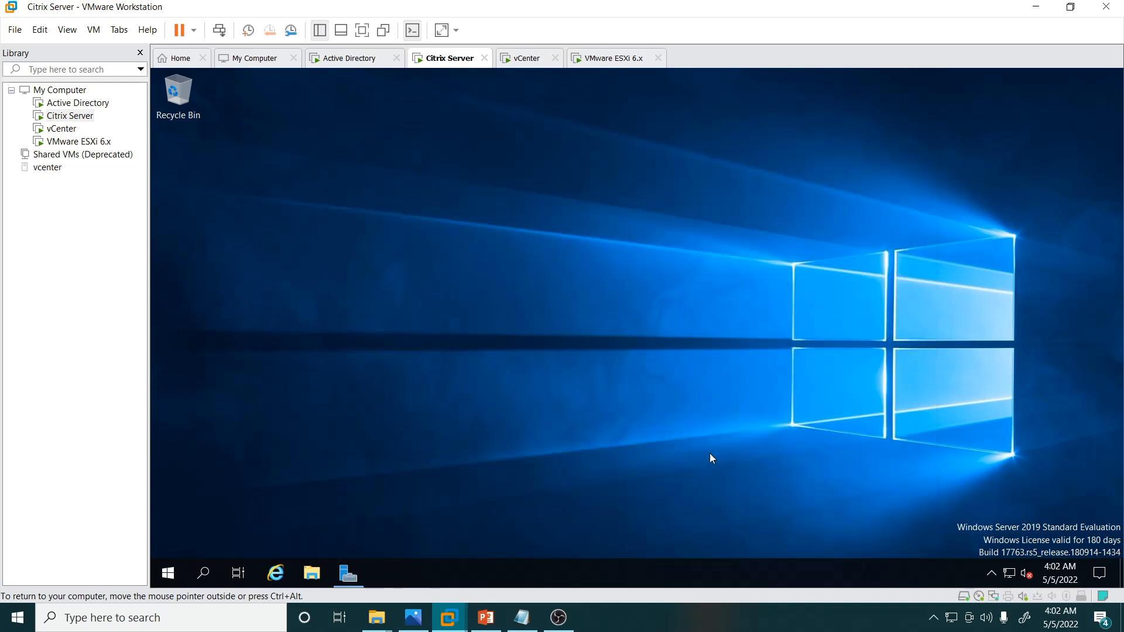